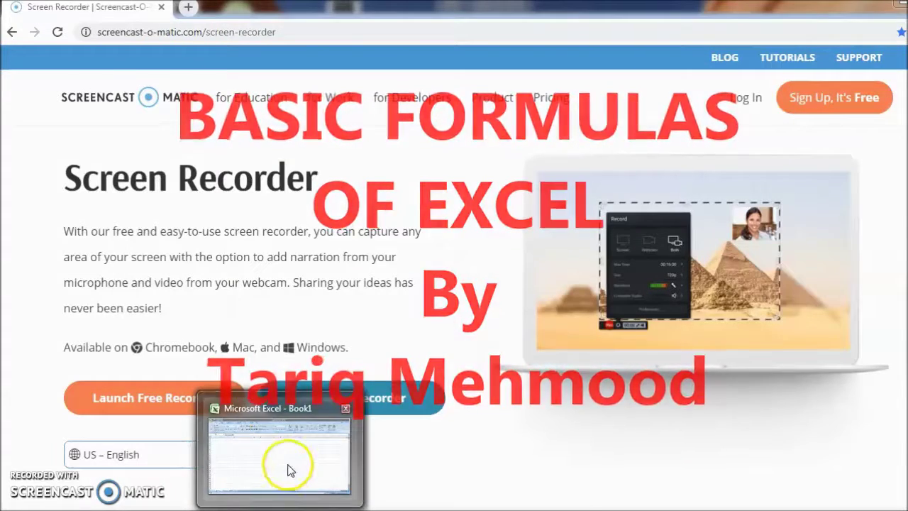
- Switch from Chrome to the Excel workbook Book1
{"action": "left_click", "coordinate": [289, 471]}
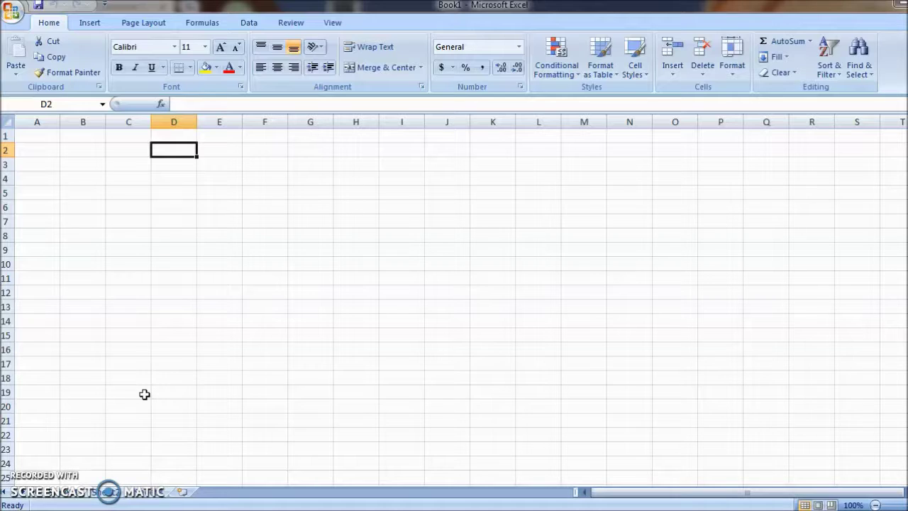
- Enter the title 'House hold expenditure' in cell D3
{"action": "key", "text": "Down"}
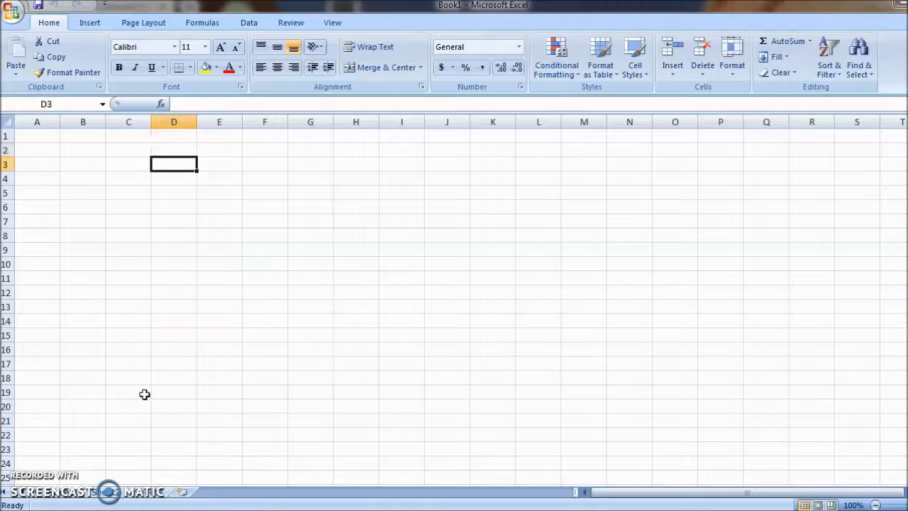
{"action": "type", "text": "Hou"}
{"action": "key", "text": "BackSpace"}
{"action": "key", "text": "BackSpace"}
{"action": "key", "text": "BackSpace"}
{"action": "type", "text": "House hold expenditure"}
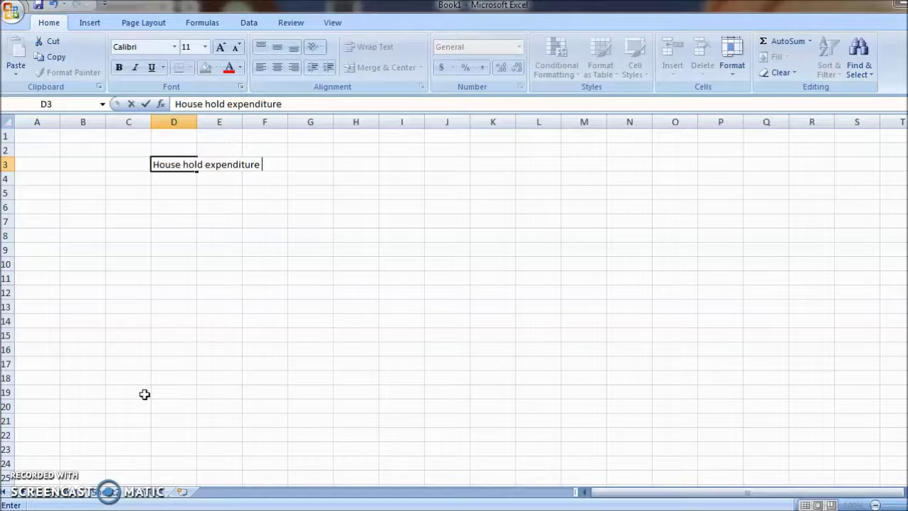
{"action": "key", "text": "Return"}
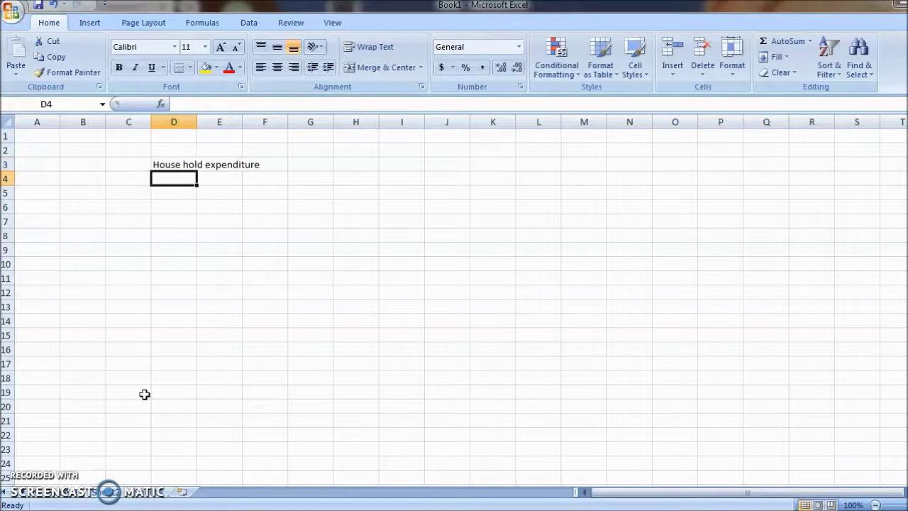
{"action": "double_click", "coordinate": [175, 167]}
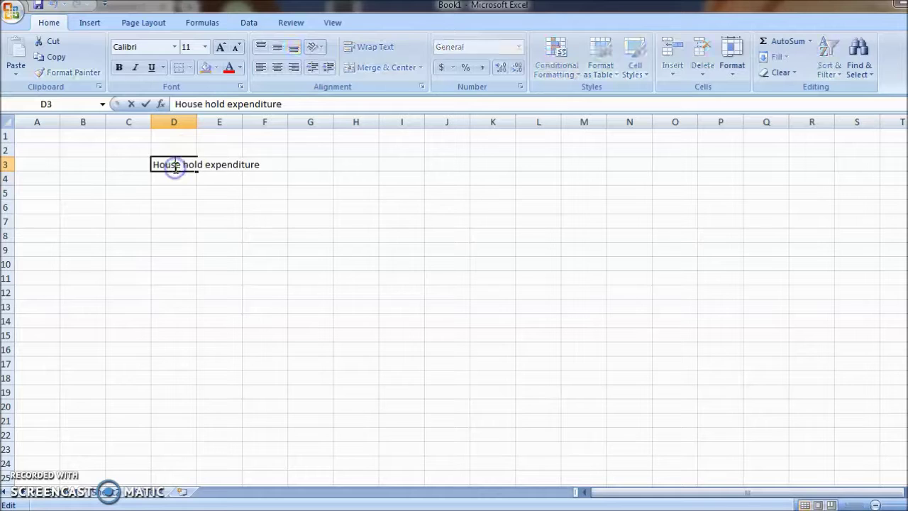
{"action": "left_click", "coordinate": [219, 193]}
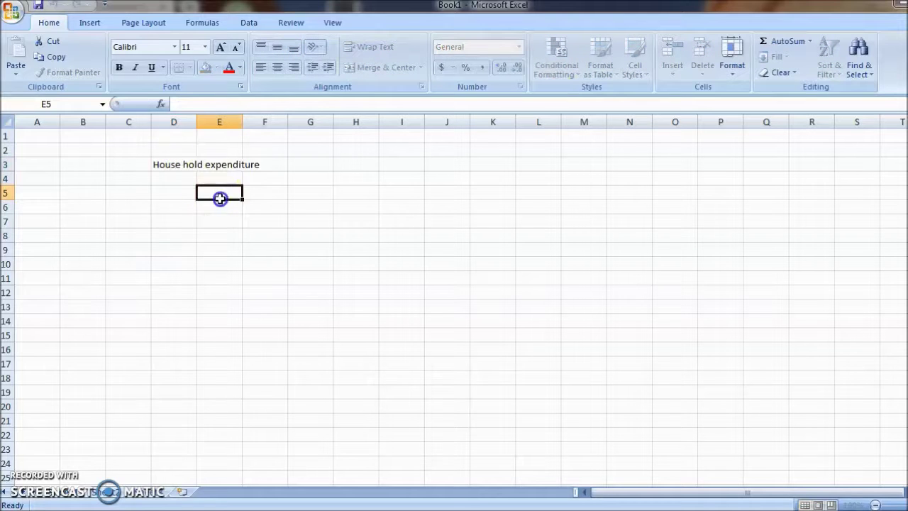
- Autofit column D and merge and centre the title across D3:E3
{"action": "double_click", "coordinate": [200, 125]}
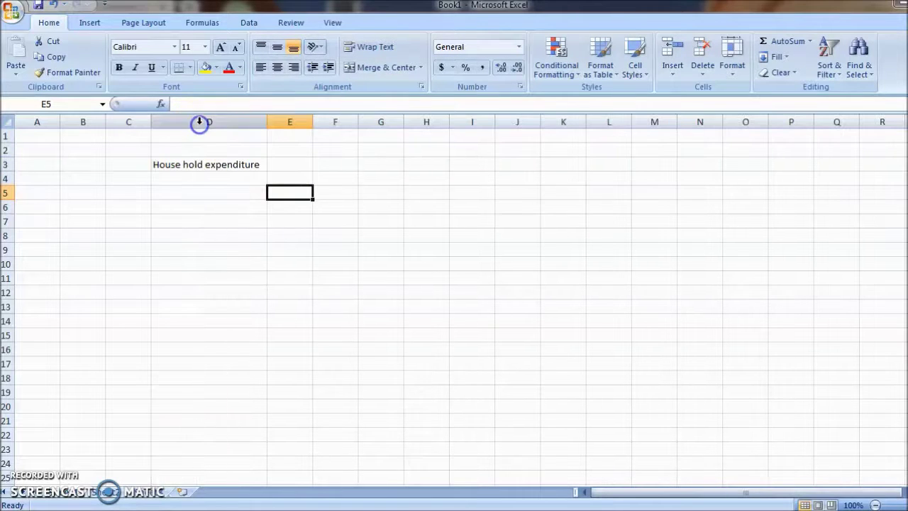
{"action": "left_click", "coordinate": [207, 178]}
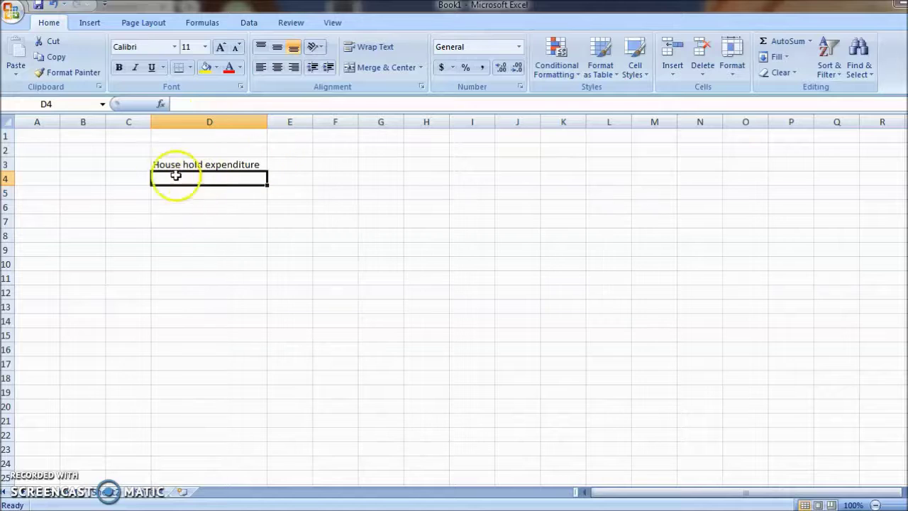
{"action": "left_click", "coordinate": [183, 164]}
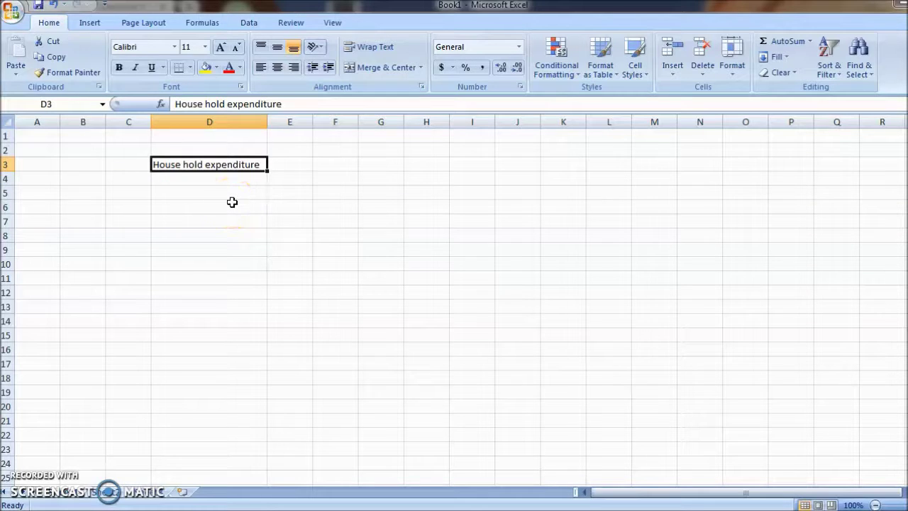
{"action": "key", "text": "shift+Right"}
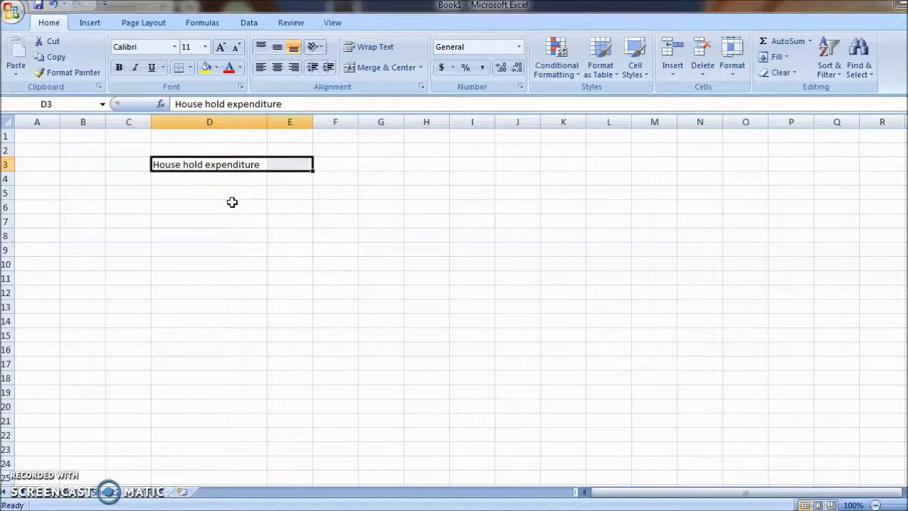
{"action": "left_click", "coordinate": [386, 69]}
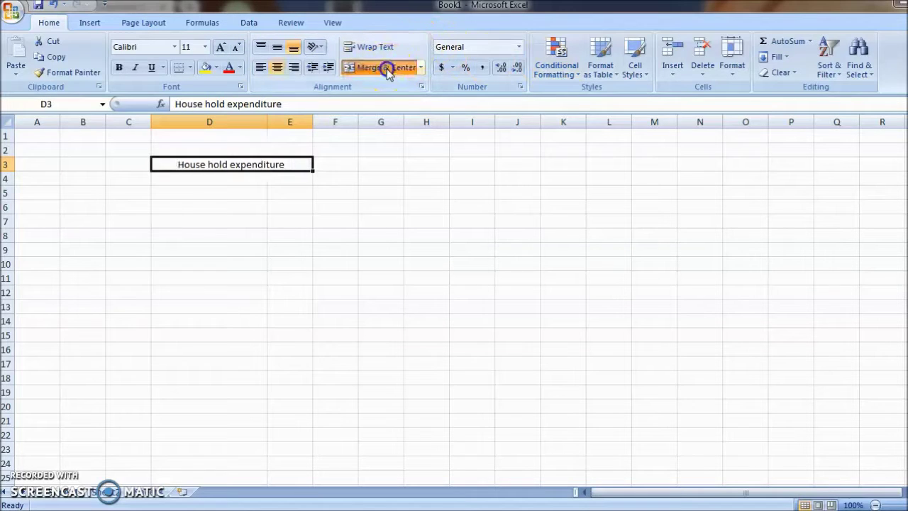
{"action": "left_click", "coordinate": [236, 194]}
{"action": "left_click", "coordinate": [237, 180]}
- Add the column headings Items and Amount in D4:E4
{"action": "type", "text": "It"}
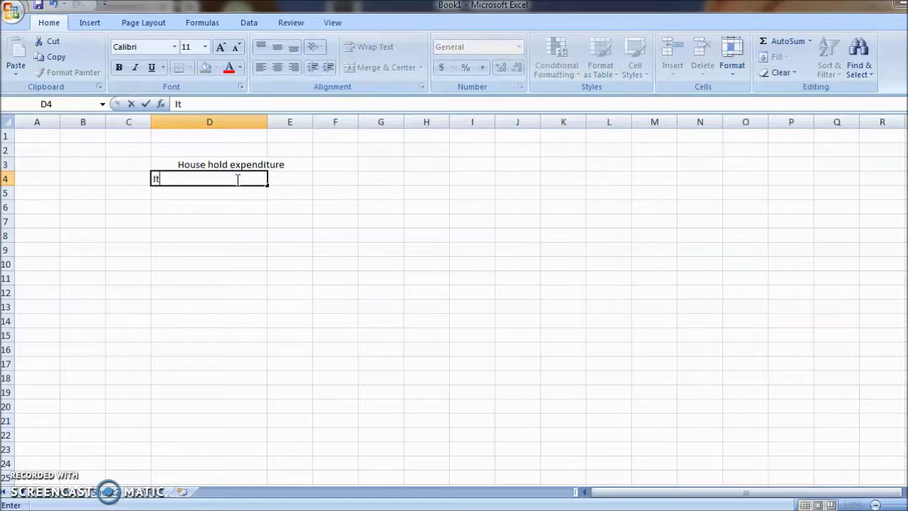
{"action": "type", "text": "ems"}
{"action": "key", "text": "Tab"}
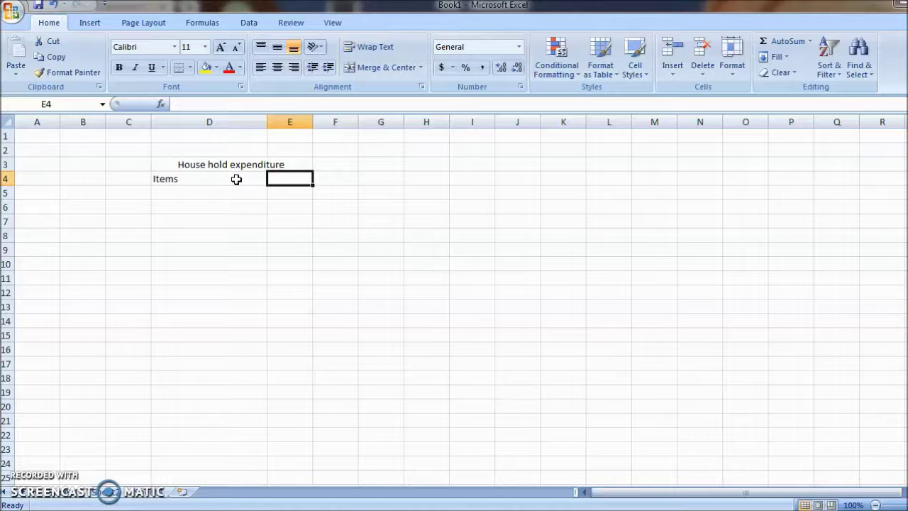
{"action": "type", "text": "Amount"}
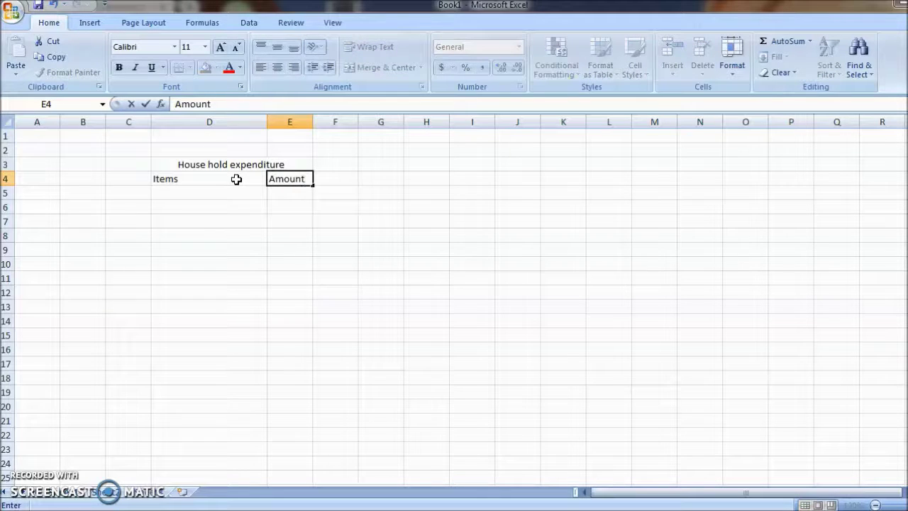
{"action": "key", "text": "Return"}
{"action": "key", "text": "Left"}
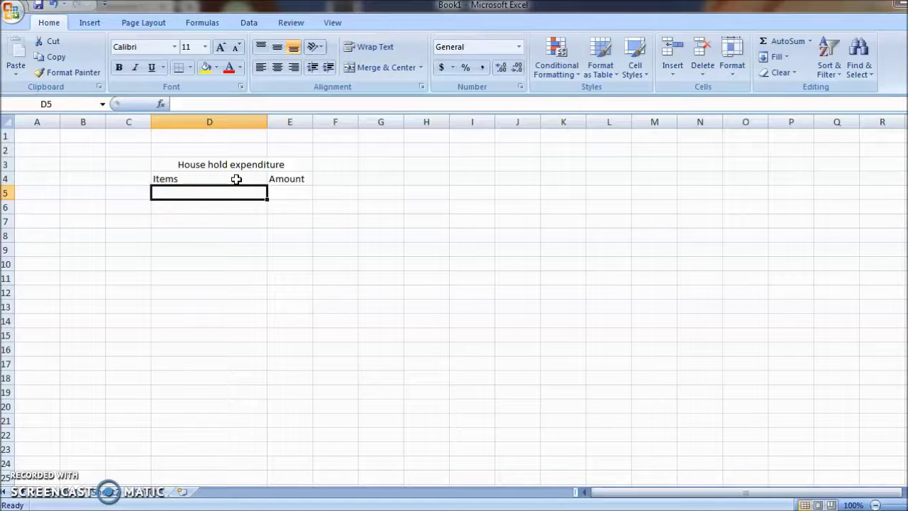
- Enter the items Rent of the house 25000, Fee 15000 and Grs 15000
{"action": "type", "text": "Re"}
{"action": "key", "text": "BackSpace"}
{"action": "type", "text": "ent of the o"}
{"action": "key", "text": "BackSpace"}
{"action": "type", "text": "house"}
{"action": "key", "text": "Tab"}
{"action": "type", "text": "25000"}
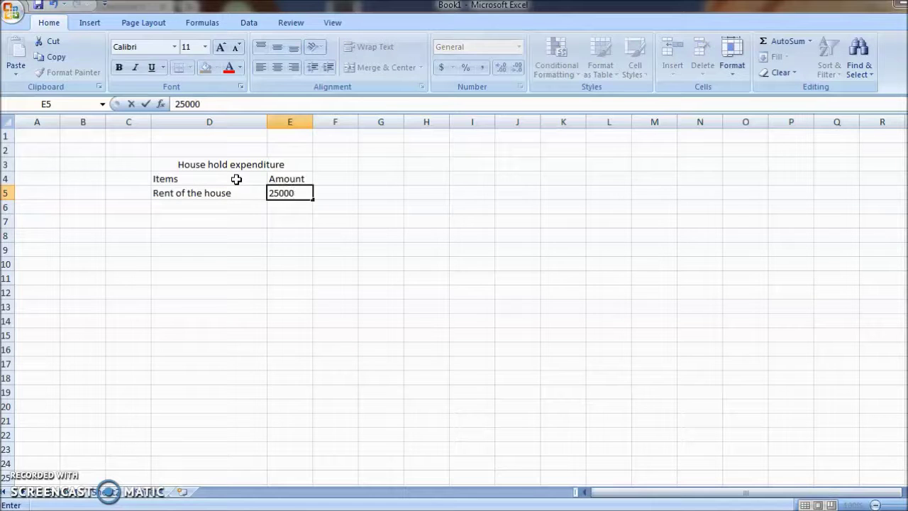
{"action": "key", "text": "Return"}
{"action": "key", "text": "Left"}
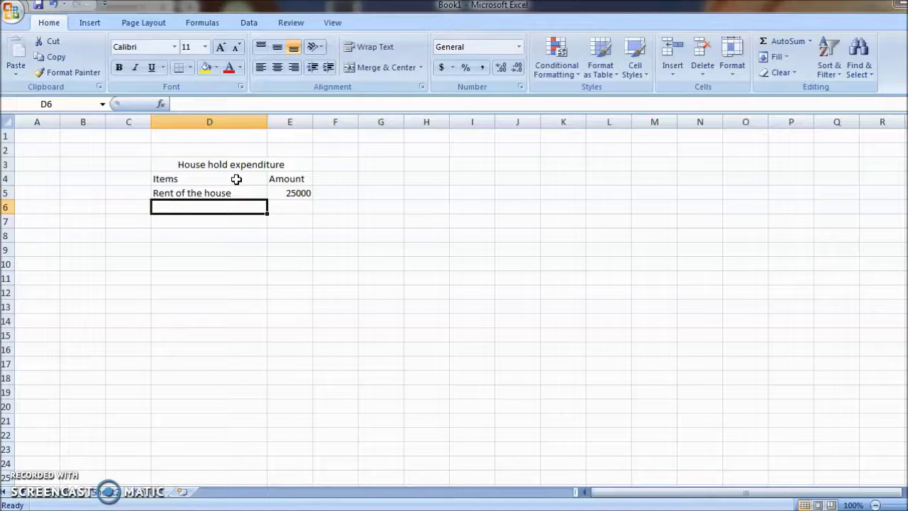
{"action": "type", "text": "Fee"}
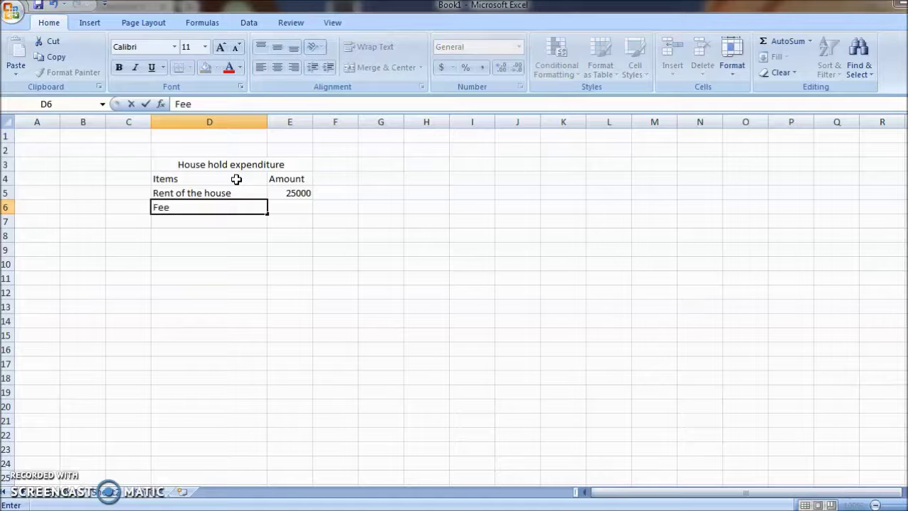
{"action": "key", "text": "Tab"}
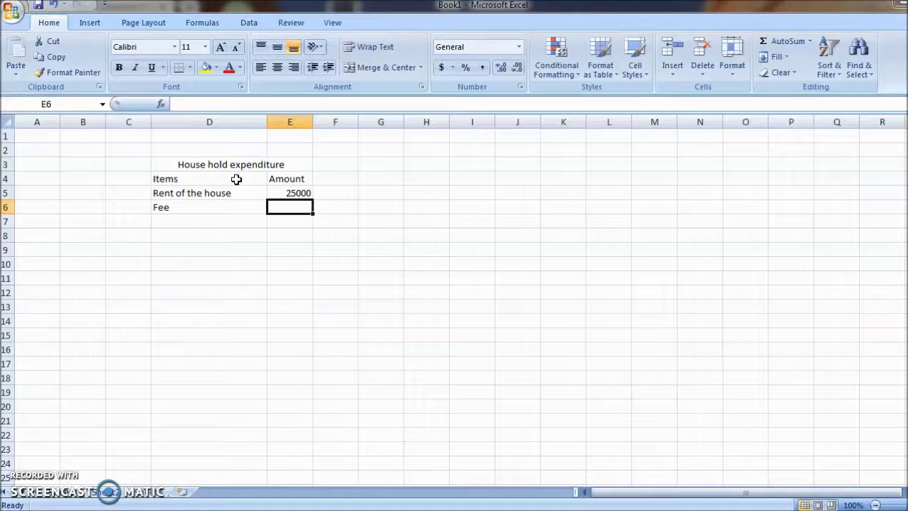
{"action": "type", "text": "15000"}
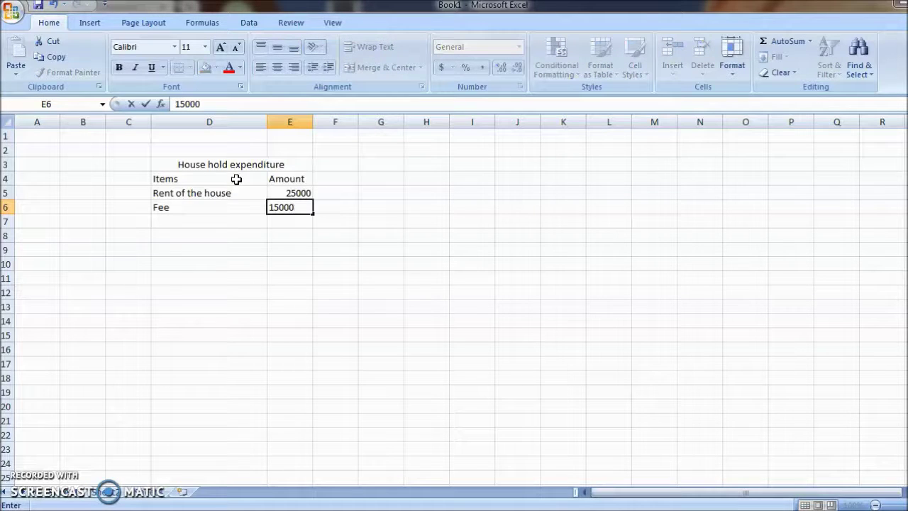
{"action": "key", "text": "Return"}
{"action": "key", "text": "Left"}
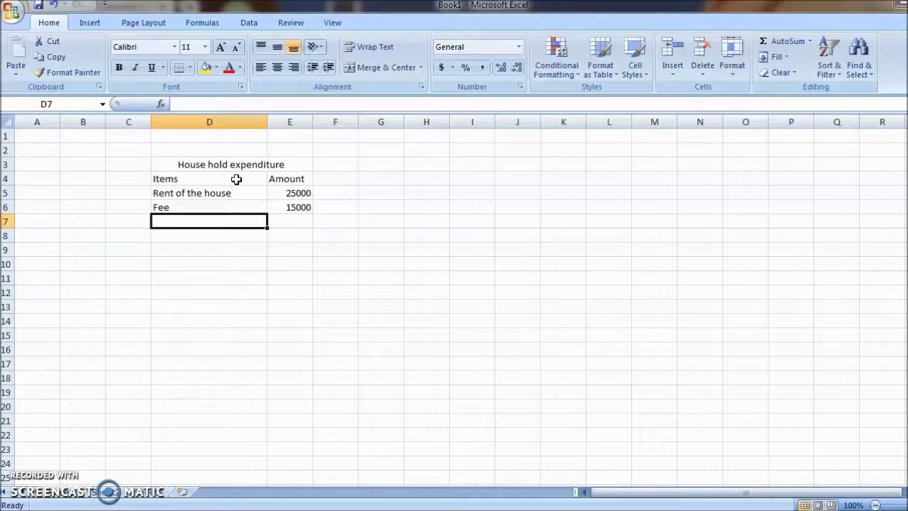
{"action": "type", "text": "G"}
{"action": "key", "text": "BackSpace"}
{"action": "type", "text": "r"}
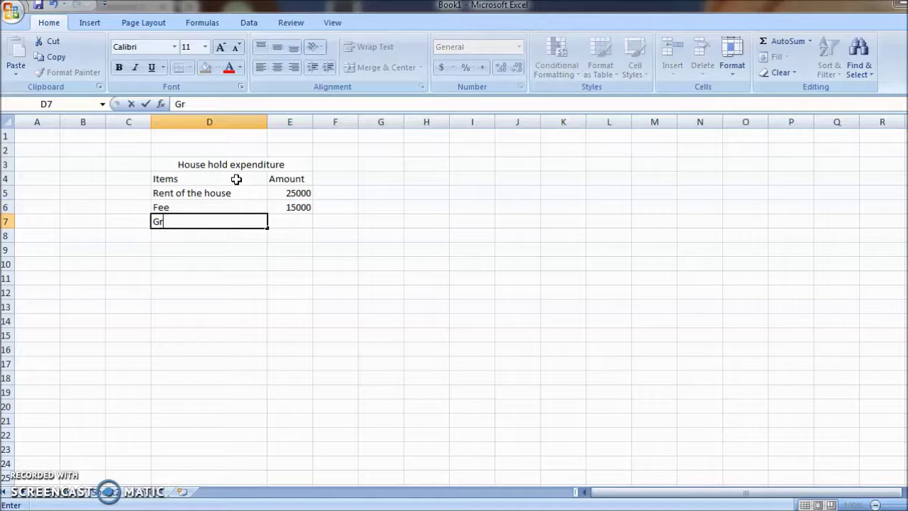
{"action": "type", "text": "s"}
{"action": "key", "text": "Tab"}
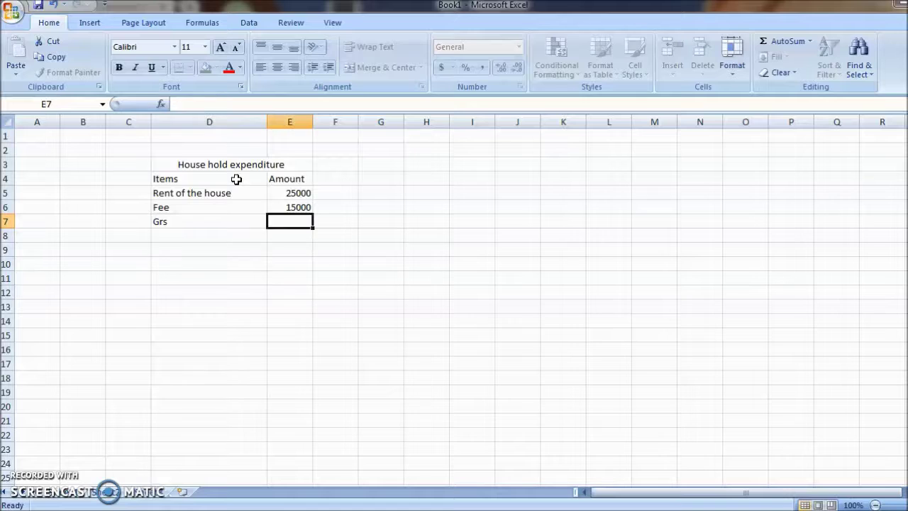
{"action": "type", "text": "15000"}
{"action": "key", "text": "Return"}
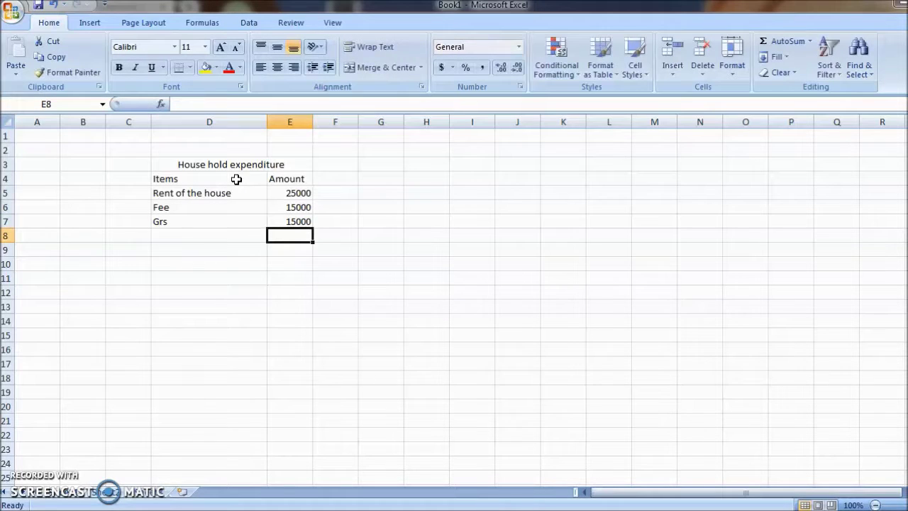
- Enter the items Car petrol 10000 and Other Exp 20000
{"action": "key", "text": "Left"}
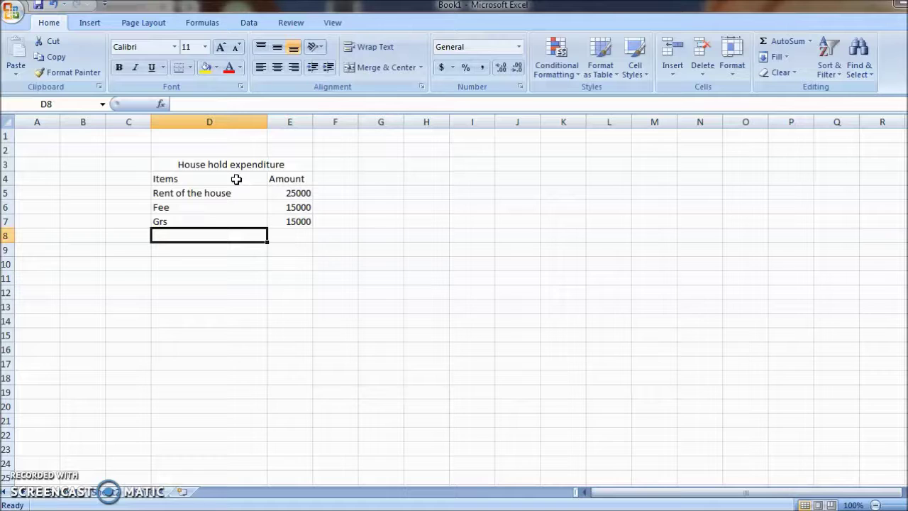
{"action": "type", "text": "Ca"}
{"action": "type", "text": "pre"}
{"action": "key", "text": "BackSpace"}
{"action": "key", "text": "BackSpace"}
{"action": "type", "text": "="}
{"action": "type", "text": "ro"}
{"action": "key", "text": "Tab"}
{"action": "type", "text": "10000"}
{"action": "key", "text": "Return"}
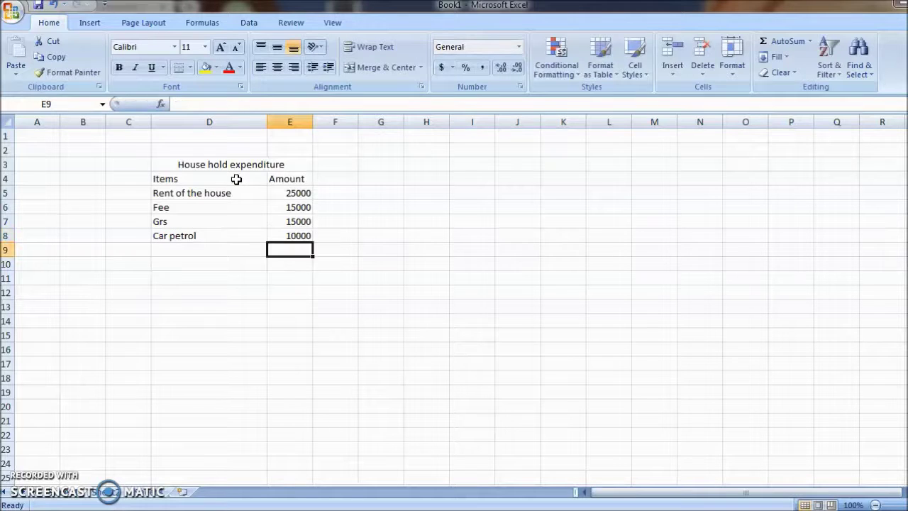
{"action": "key", "text": "Left"}
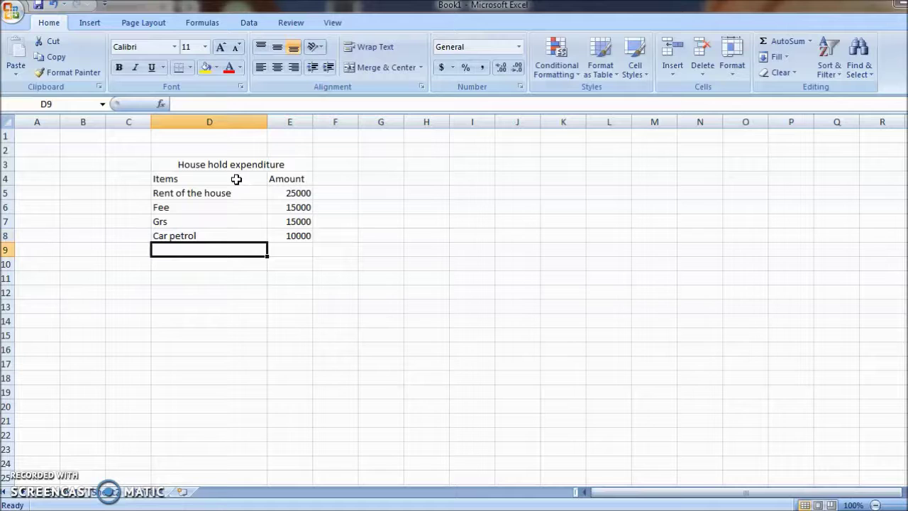
{"action": "type", "text": "Other Exp"}
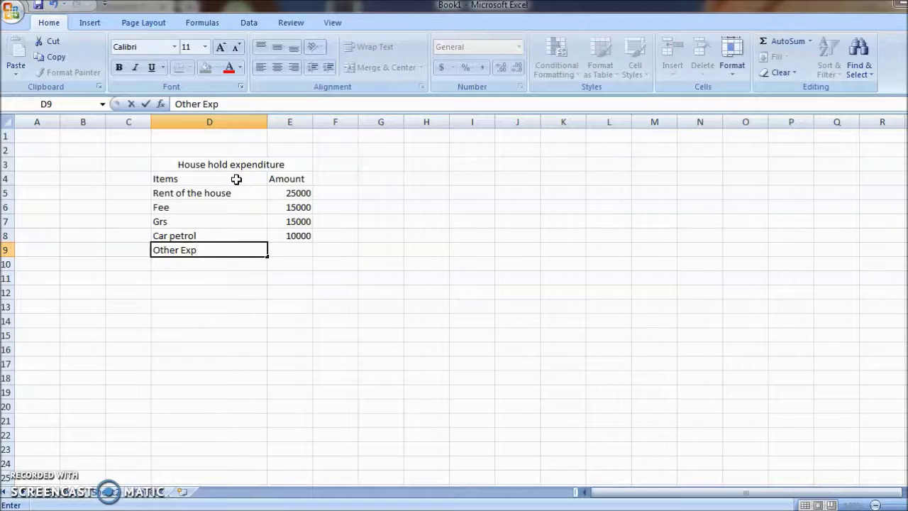
{"action": "key", "text": "Right"}
{"action": "type", "text": "20000"}
{"action": "key", "text": "Return"}
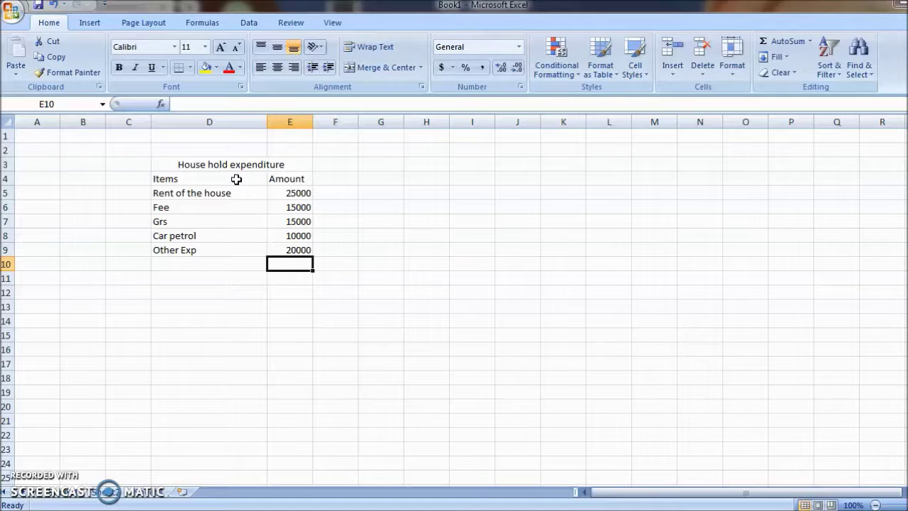
- Give the merged title a yellow fill and bold text
{"action": "left_click", "coordinate": [187, 165]}
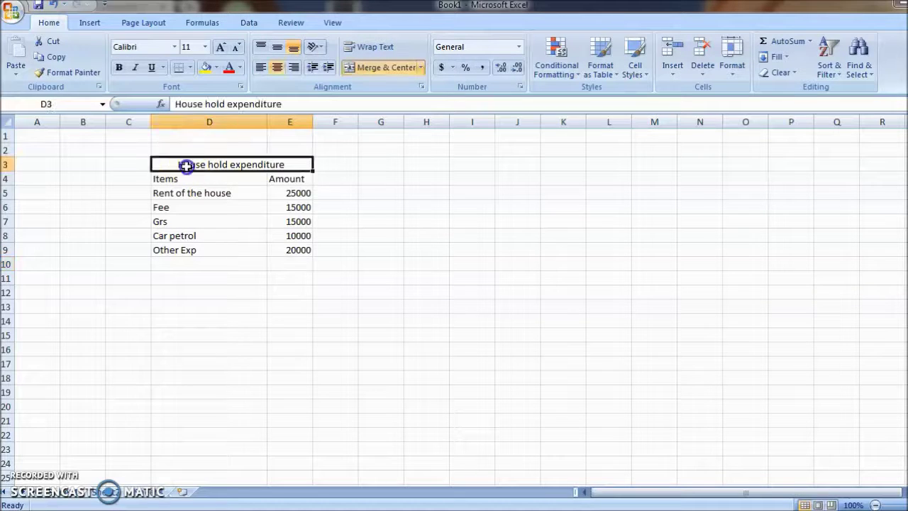
{"action": "left_click", "coordinate": [205, 66]}
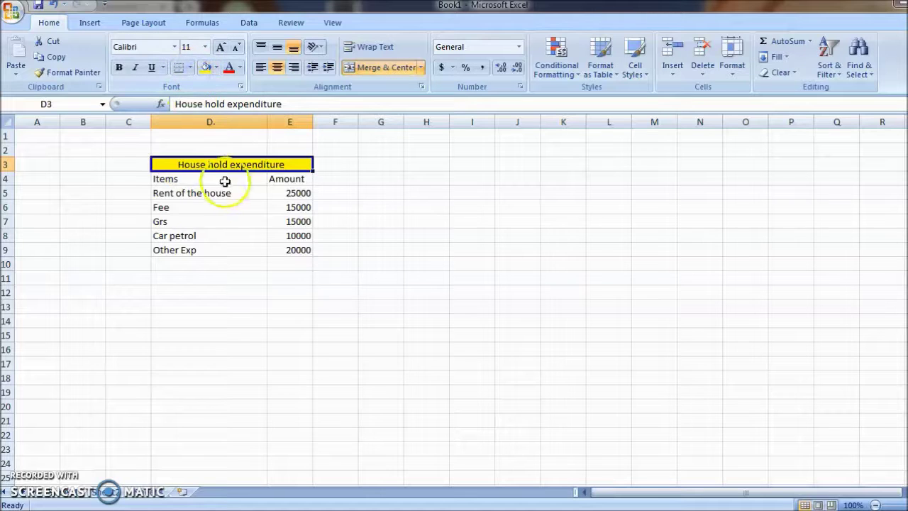
{"action": "left_click", "coordinate": [119, 67]}
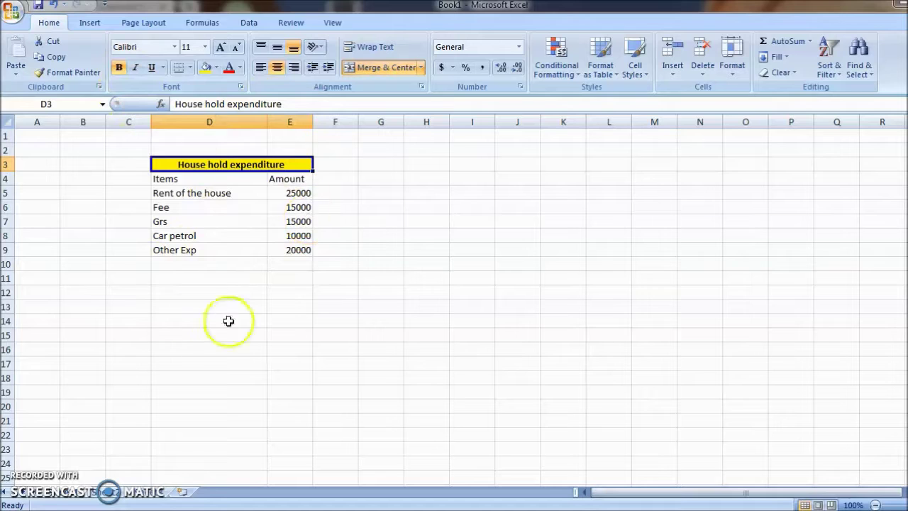
{"action": "left_click_drag", "start_coordinate": [203, 178], "coordinate": [204, 221]}
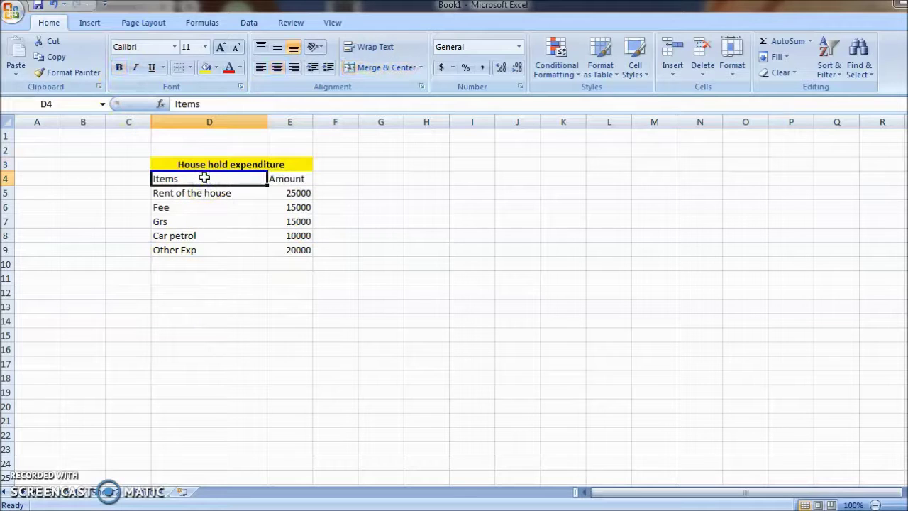
- Fill the Items column D4:D9 light blue
{"action": "left_click_drag", "start_coordinate": [204, 178], "coordinate": [204, 250]}
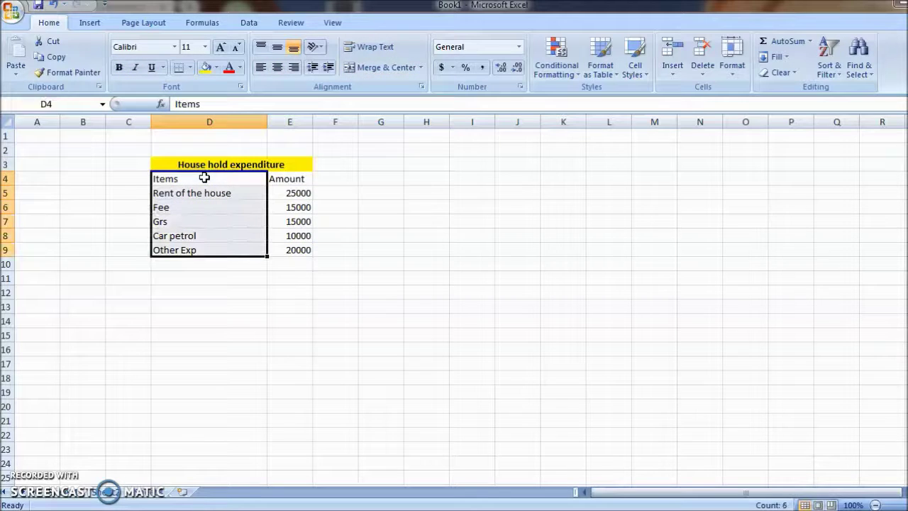
{"action": "left_click", "coordinate": [217, 68]}
{"action": "left_click", "coordinate": [252, 127]}
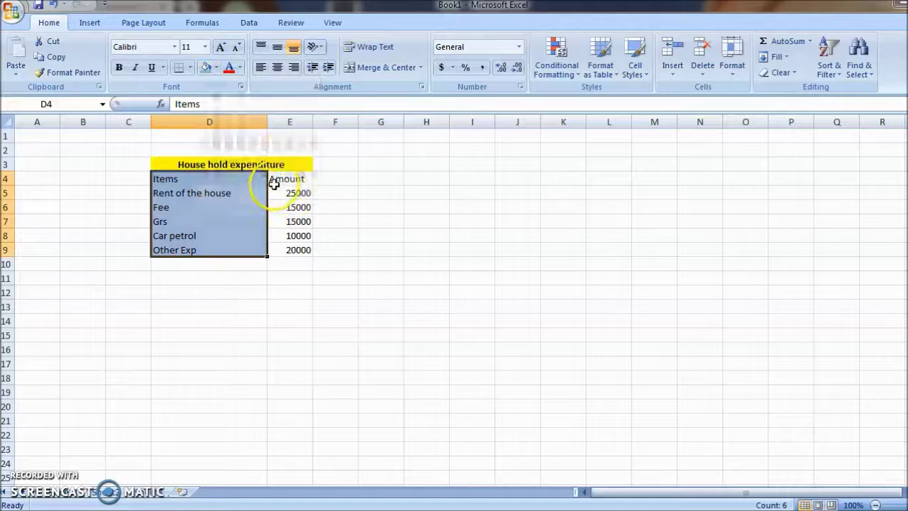
- Fill the Amount column E4:E9 light red
{"action": "left_click", "coordinate": [291, 179]}
{"action": "key", "text": "shift+Down"}
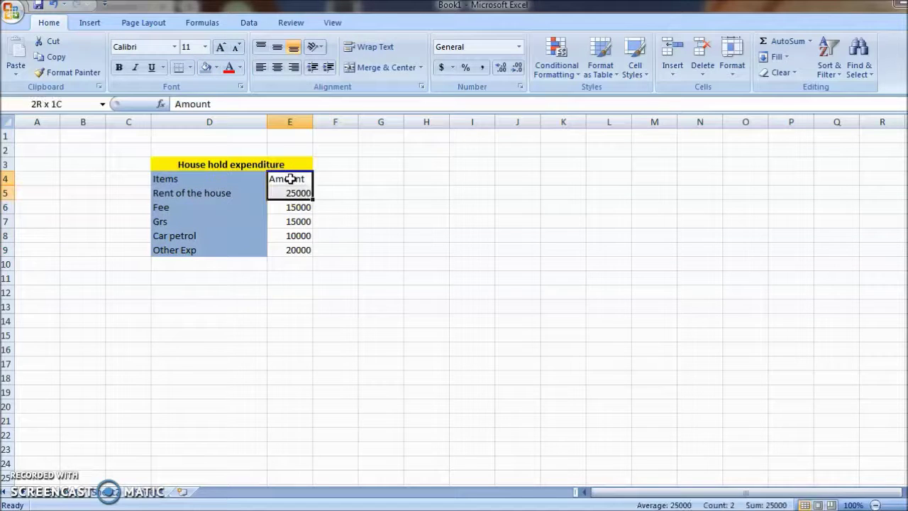
{"action": "key", "text": "shift+Down"}
{"action": "key", "text": "shift+Down"}
{"action": "key", "text": "shift+Down"}
{"action": "key", "text": "shift+Down"}
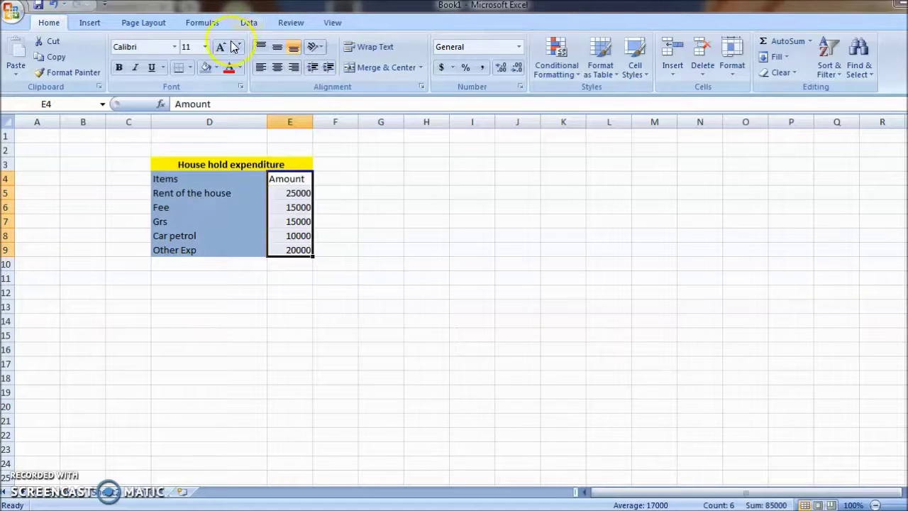
{"action": "left_click", "coordinate": [215, 67]}
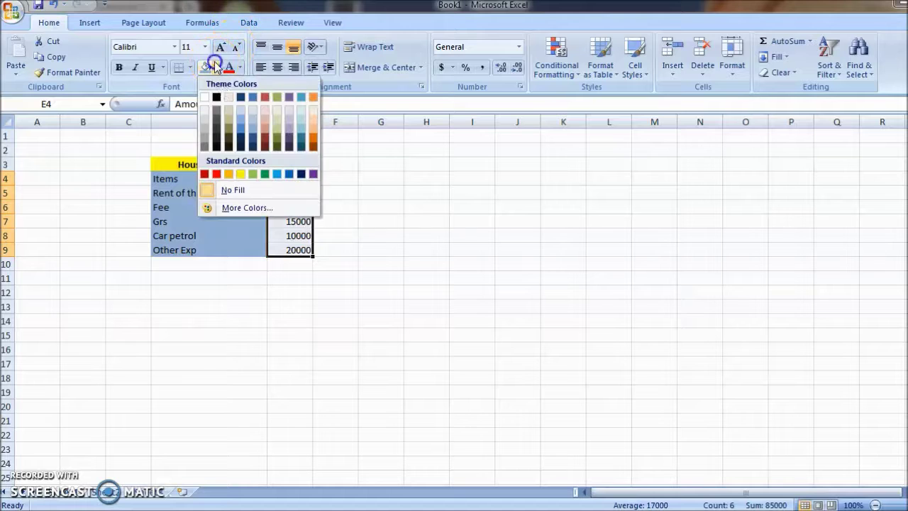
{"action": "left_click", "coordinate": [265, 133]}
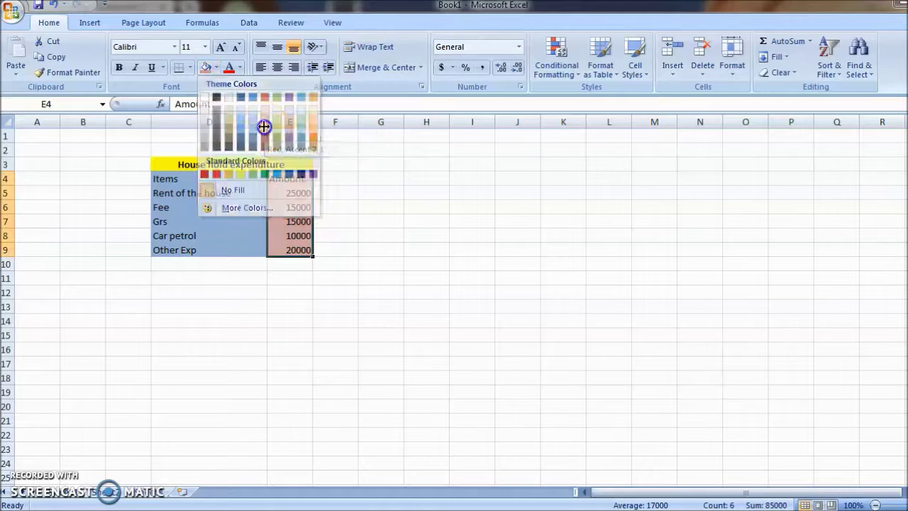
{"action": "left_click", "coordinate": [309, 291]}
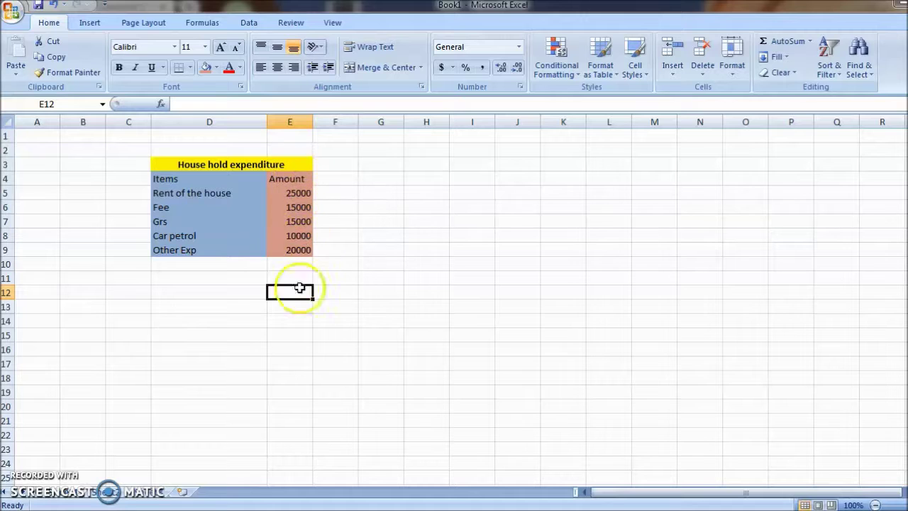
- Label D10 'Total expenditure' and begin a =sum( formula in E10
{"action": "left_click", "coordinate": [243, 268]}
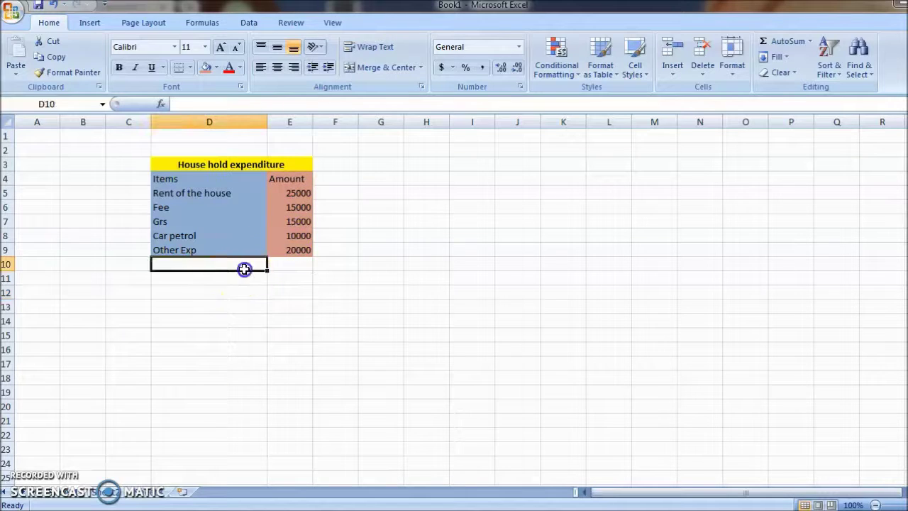
{"action": "type", "text": "Total"}
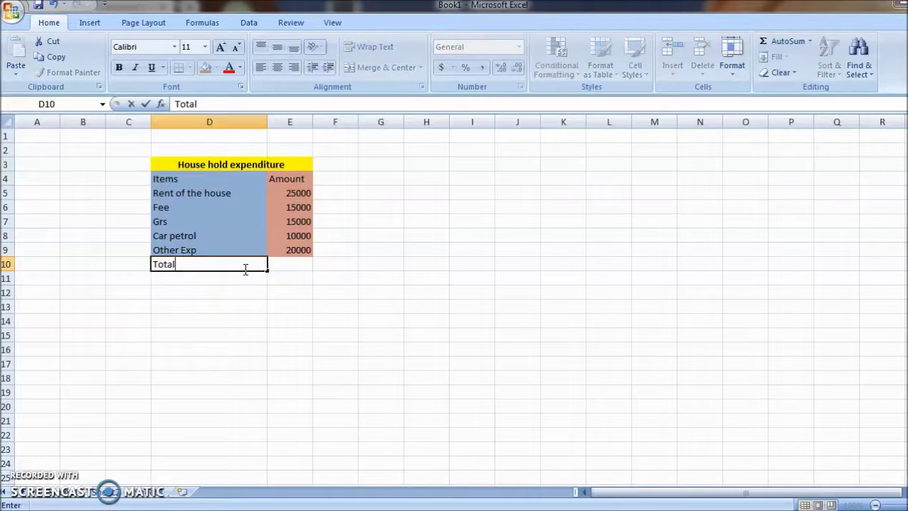
{"action": "type", "text": " expenditure"}
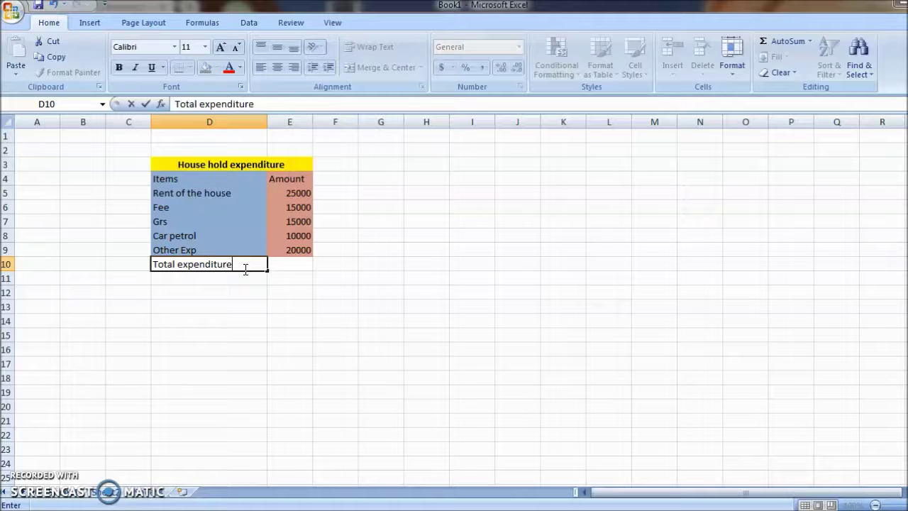
{"action": "key", "text": "Tab"}
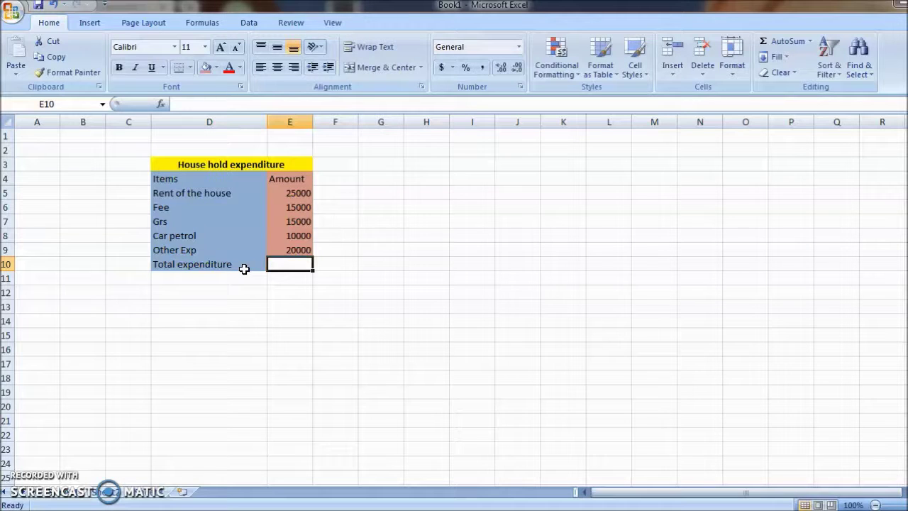
{"action": "type", "text": "=s"}
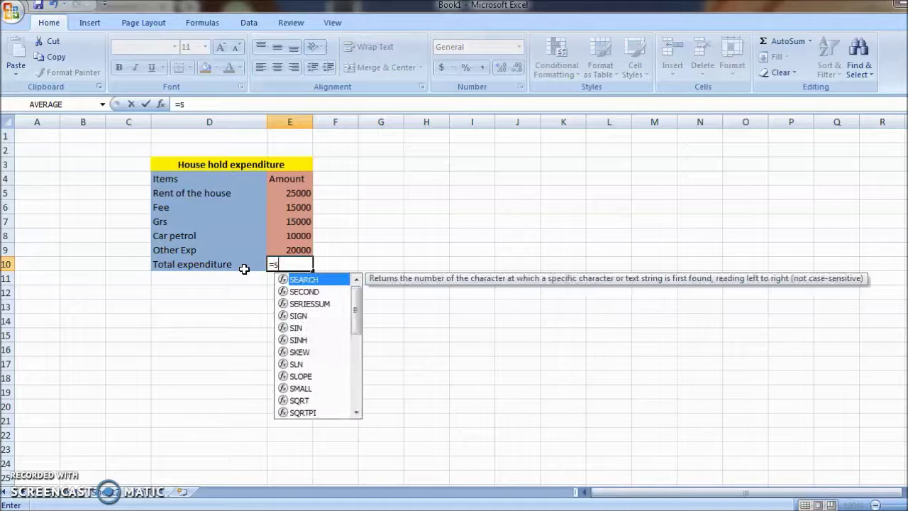
{"action": "type", "text": "um"}
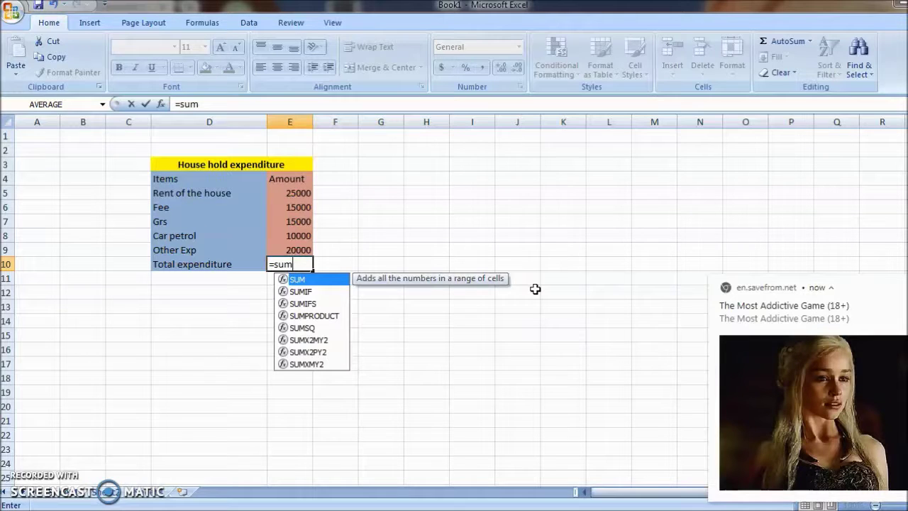
{"action": "type", "text": "("}
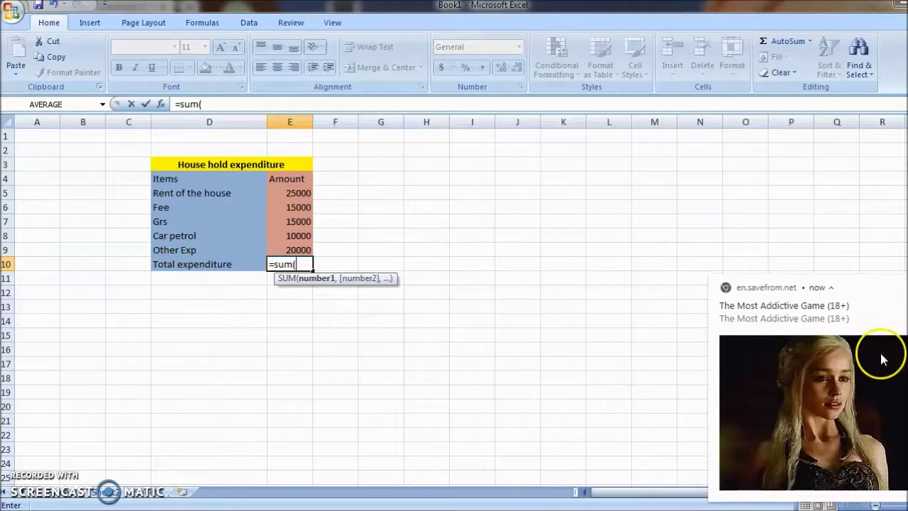
- Dismiss the pop-up and complete E10 as =SUM(E5:E9), totalling 85000
{"action": "left_click", "coordinate": [893, 287]}
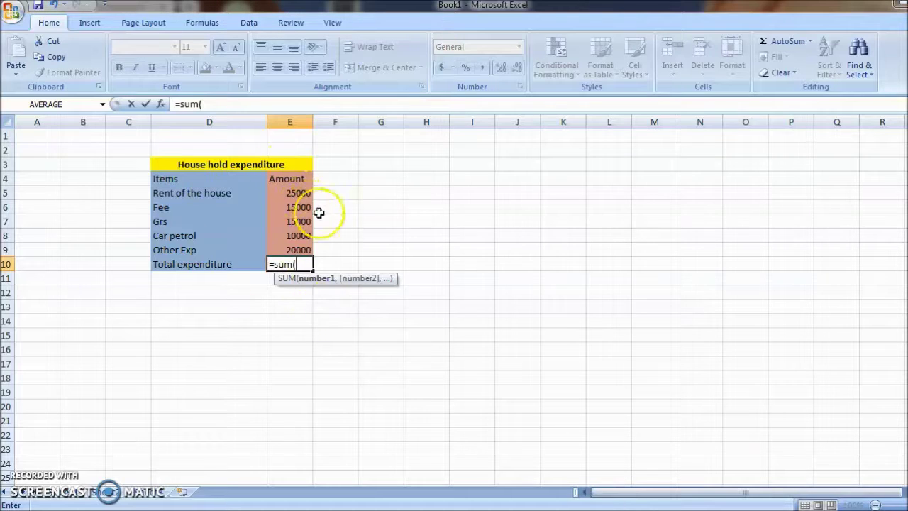
{"action": "left_click", "coordinate": [290, 194]}
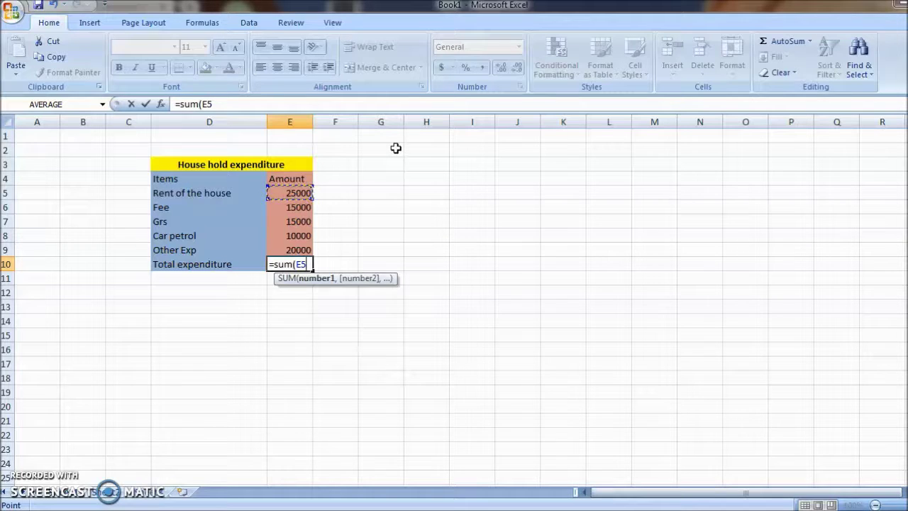
{"action": "key", "text": "F8"}
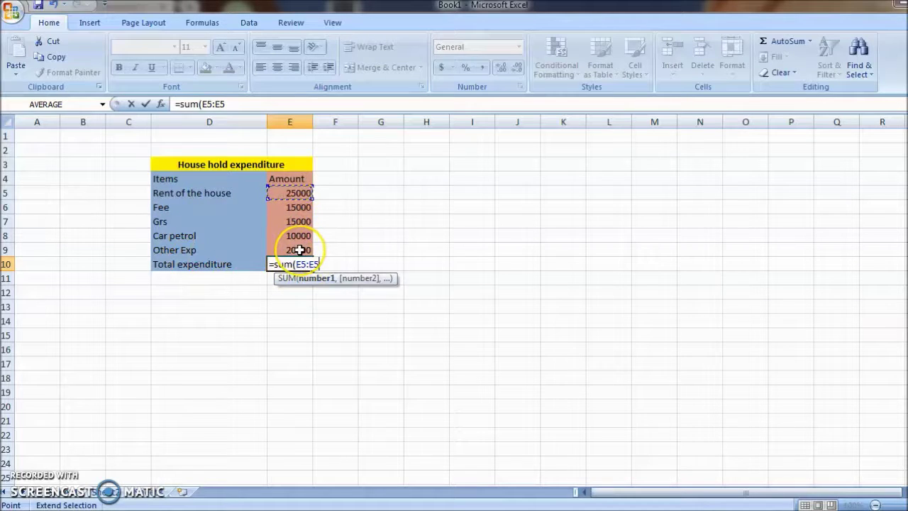
{"action": "left_click", "coordinate": [299, 250]}
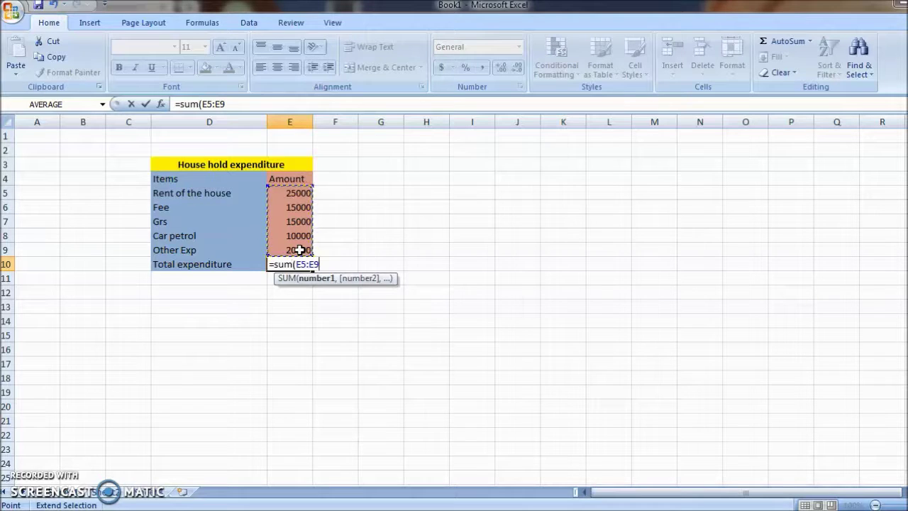
{"action": "type", "text": ")"}
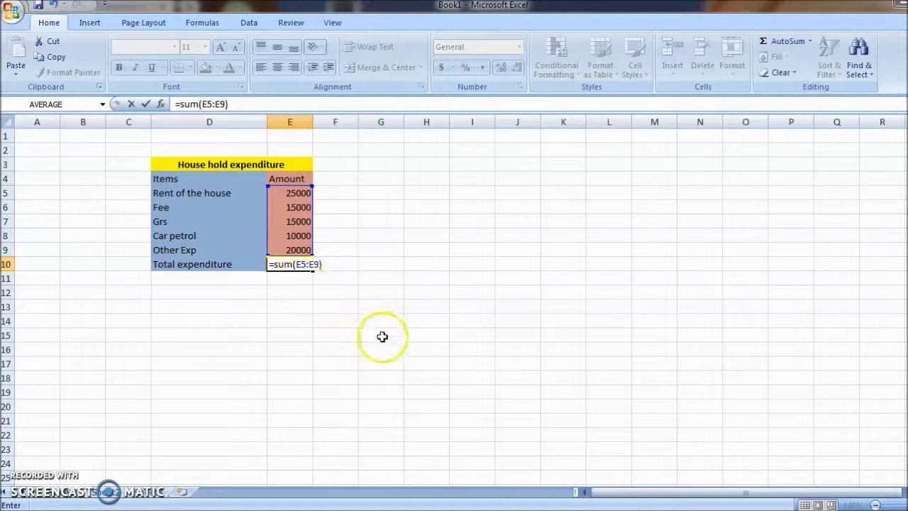
{"action": "key", "text": "Return"}
{"action": "left_click", "coordinate": [293, 261]}
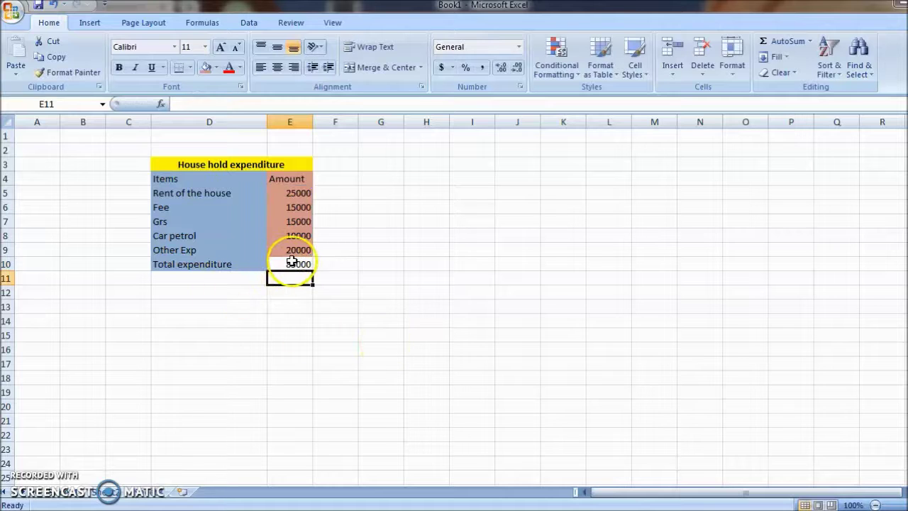
- Bold the 85000 total in E10 and fill it light olive green
{"action": "left_click", "coordinate": [119, 67]}
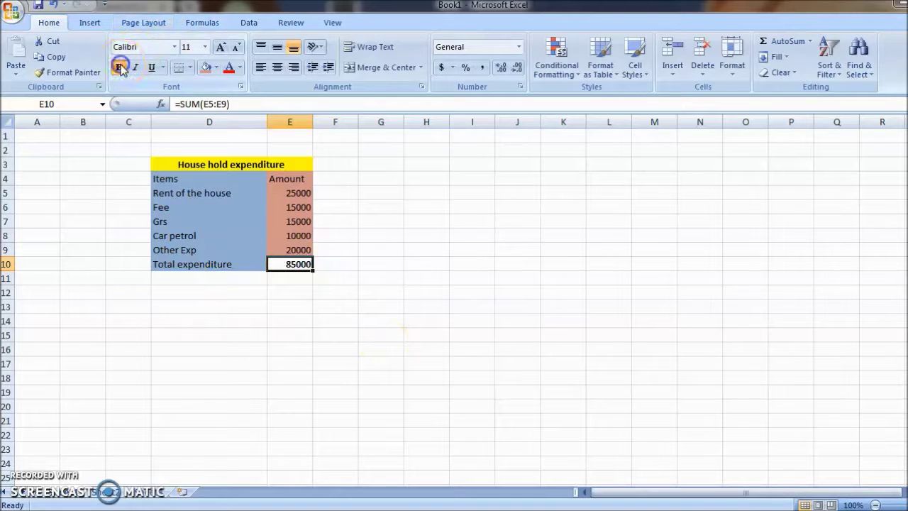
{"action": "left_click", "coordinate": [216, 67]}
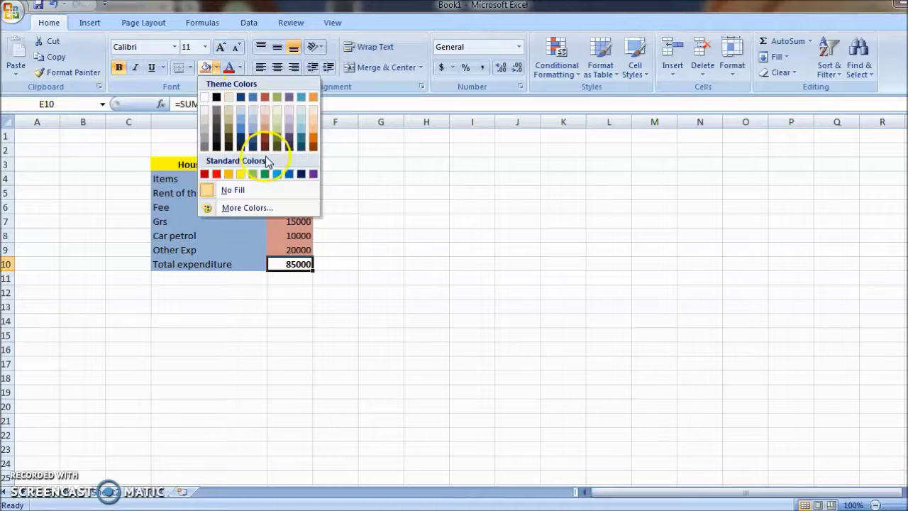
{"action": "left_click", "coordinate": [277, 128]}
{"action": "left_click", "coordinate": [403, 253]}
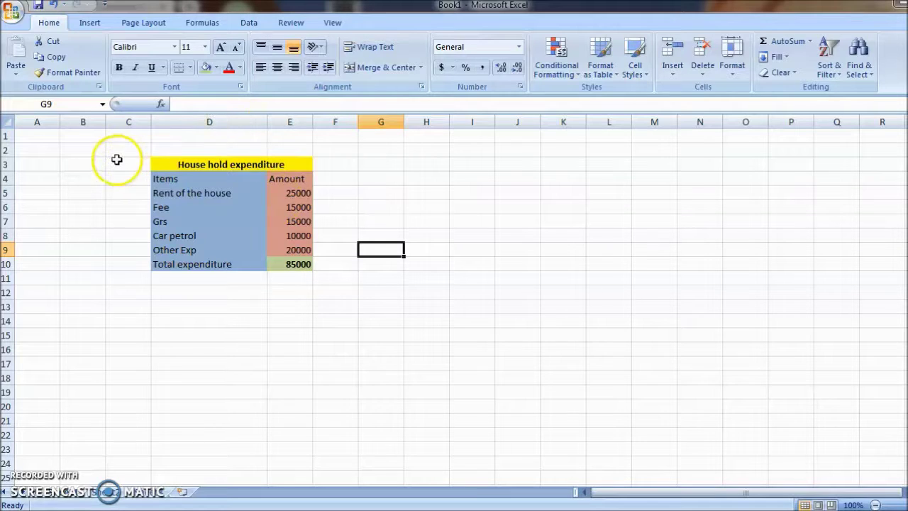
- Enter Salary in D1 with the amount 100000 in E1
{"action": "left_click", "coordinate": [169, 136]}
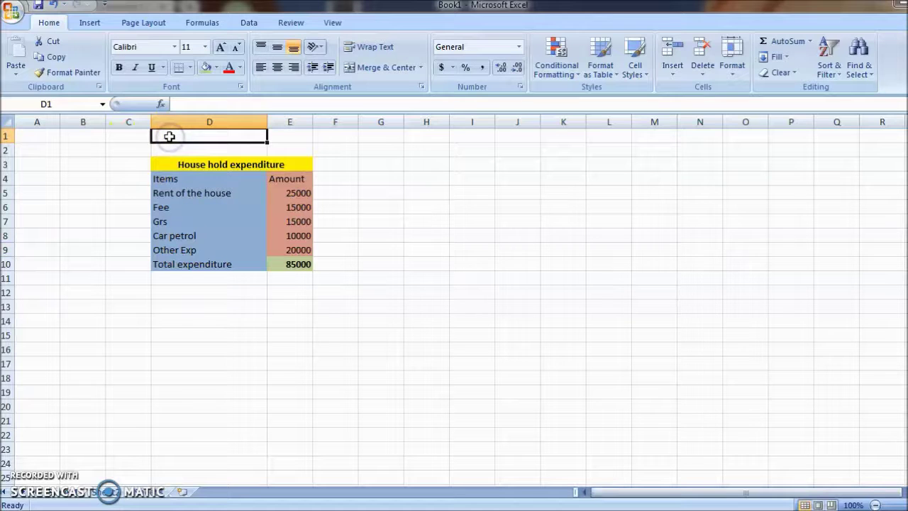
{"action": "type", "text": "Salary"}
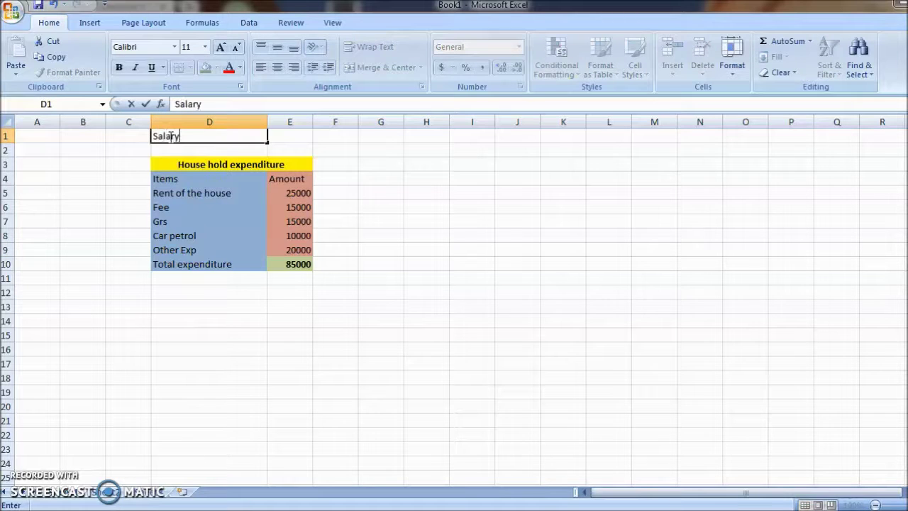
{"action": "key", "text": "Tab"}
{"action": "type", "text": "1"}
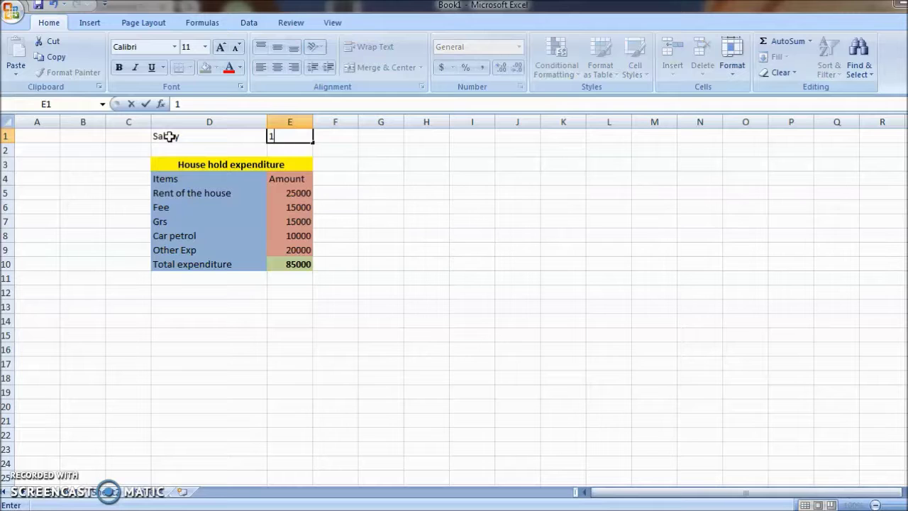
{"action": "type", "text": "0"}
{"action": "type", "text": "0000"}
{"action": "left_click", "coordinate": [517, 367]}
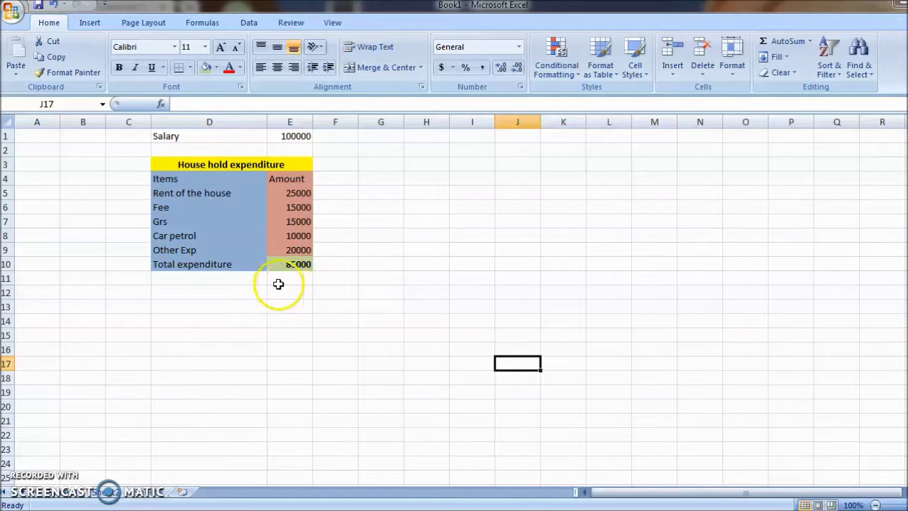
{"action": "left_click", "coordinate": [205, 275]}
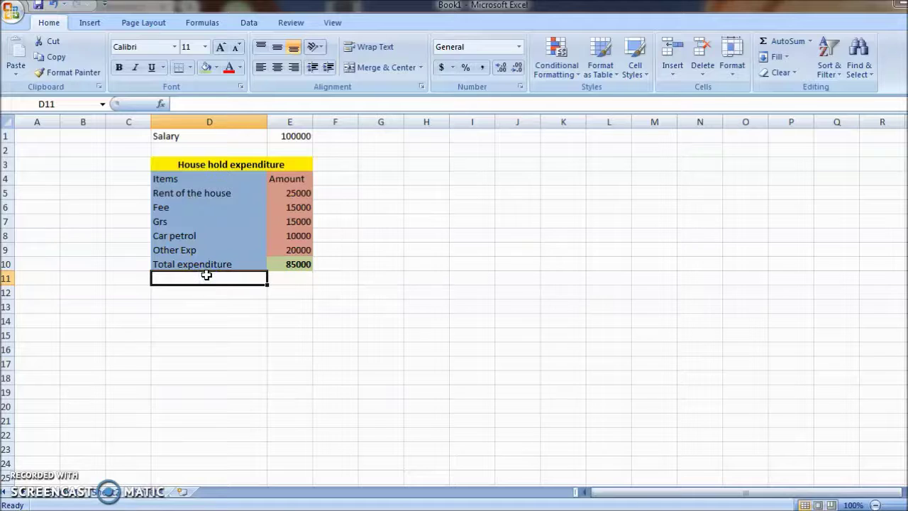
- Label D11 'Saving' and give E11 the formula =E1-E10, showing 15000
{"action": "type", "text": "Sav i"}
{"action": "key", "text": "BackSpace"}
{"action": "key", "text": "BackSpace"}
{"action": "type", "text": "ing"}
{"action": "key", "text": "Tab"}
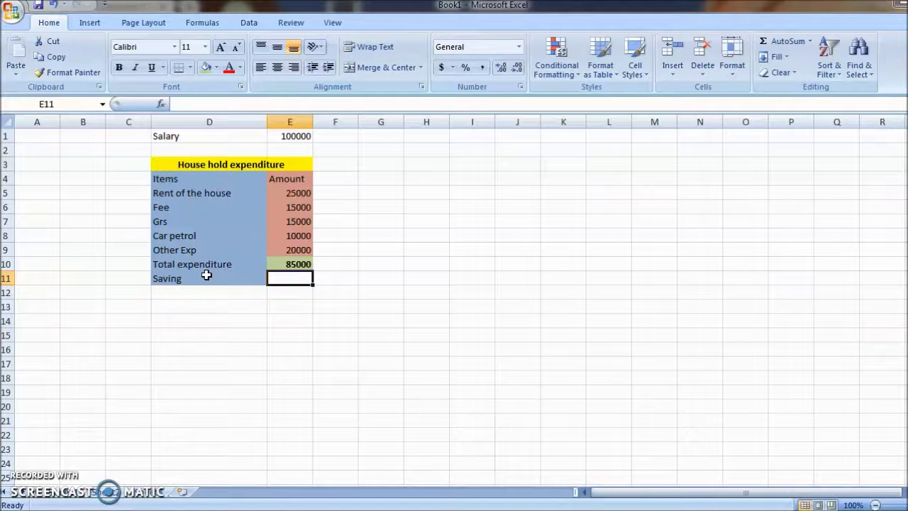
{"action": "type", "text": "="}
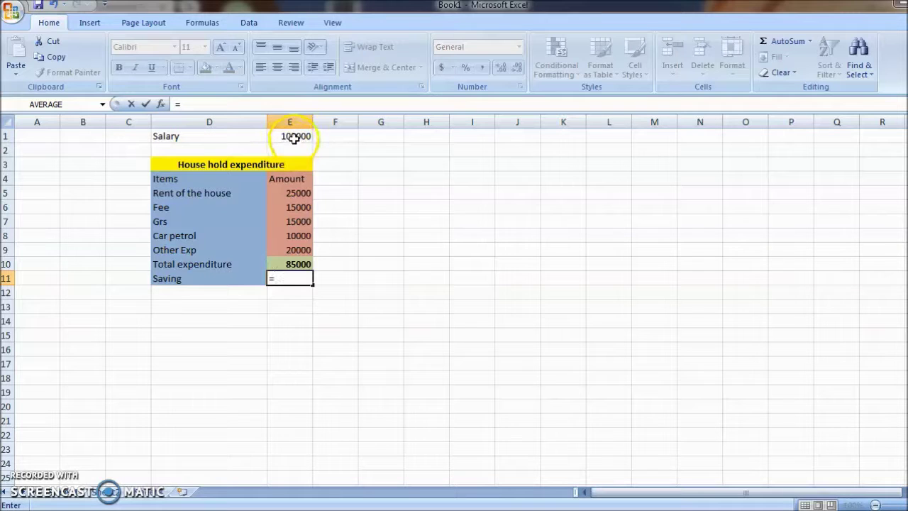
{"action": "left_click", "coordinate": [293, 135]}
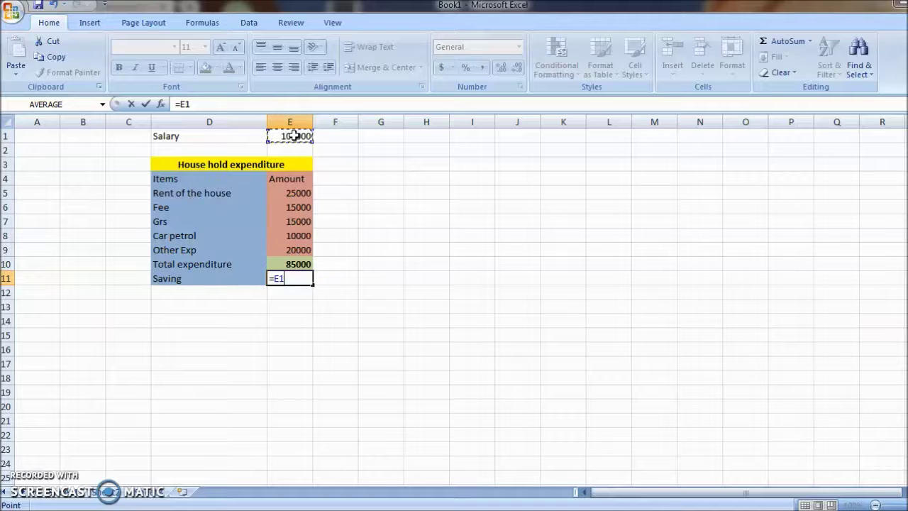
{"action": "type", "text": "-"}
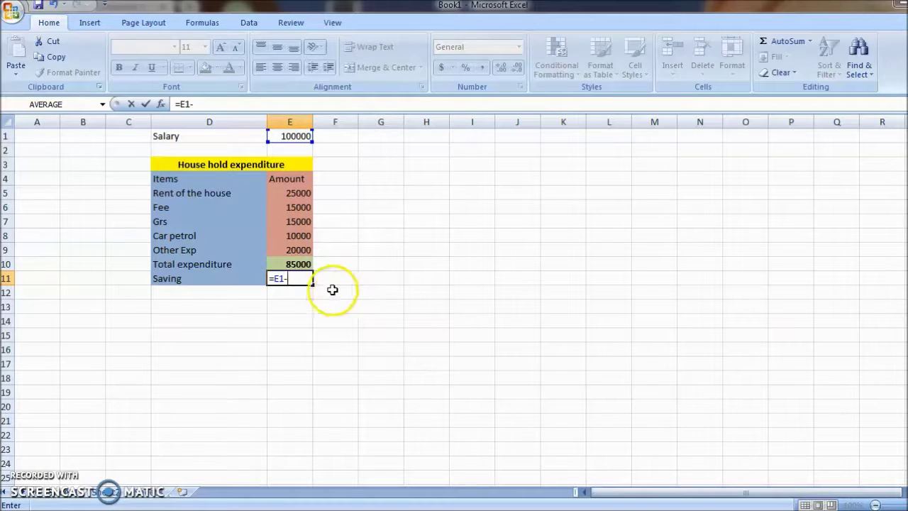
{"action": "left_click", "coordinate": [305, 264]}
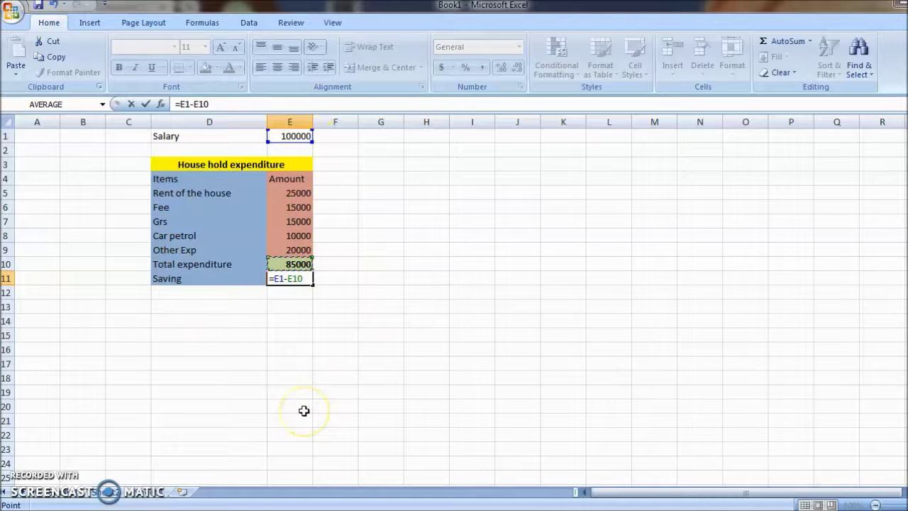
{"action": "key", "text": "Return"}
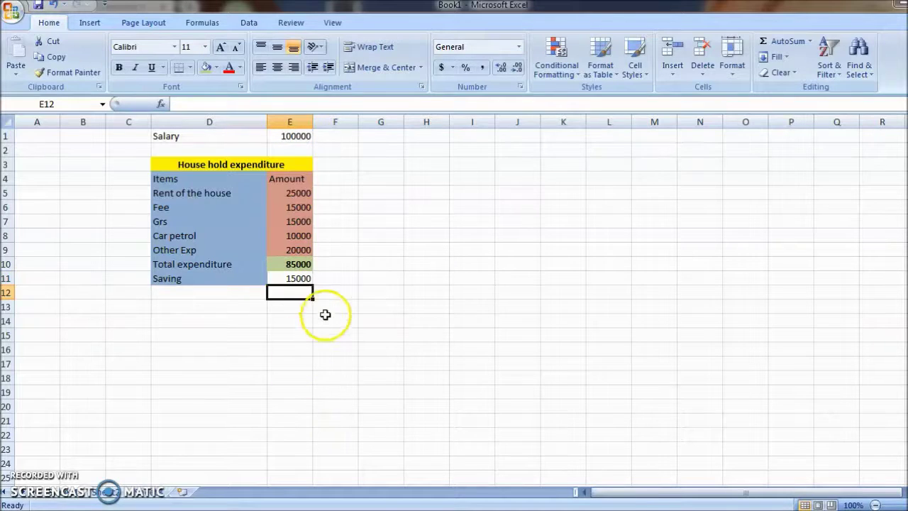
- Make the 15000 saving value in E11 bold with a light purple fill
{"action": "left_click", "coordinate": [298, 278]}
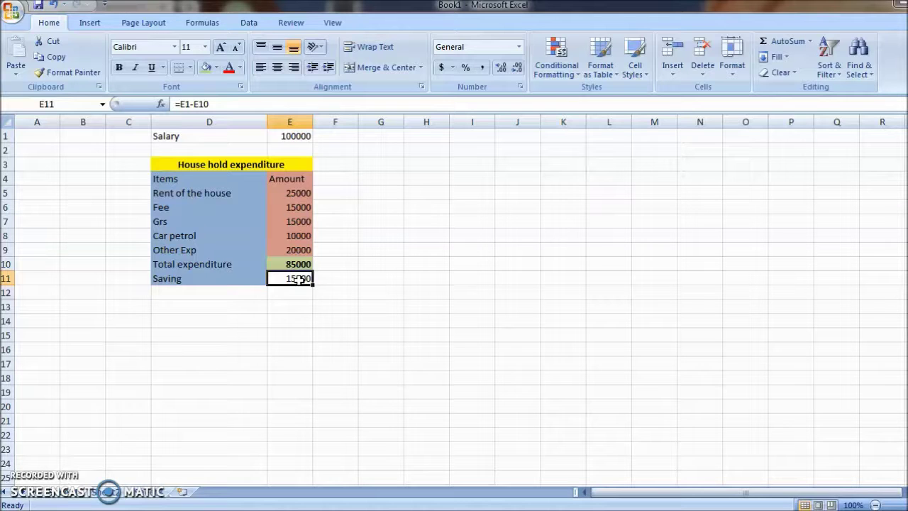
{"action": "key", "text": "ctrl+b"}
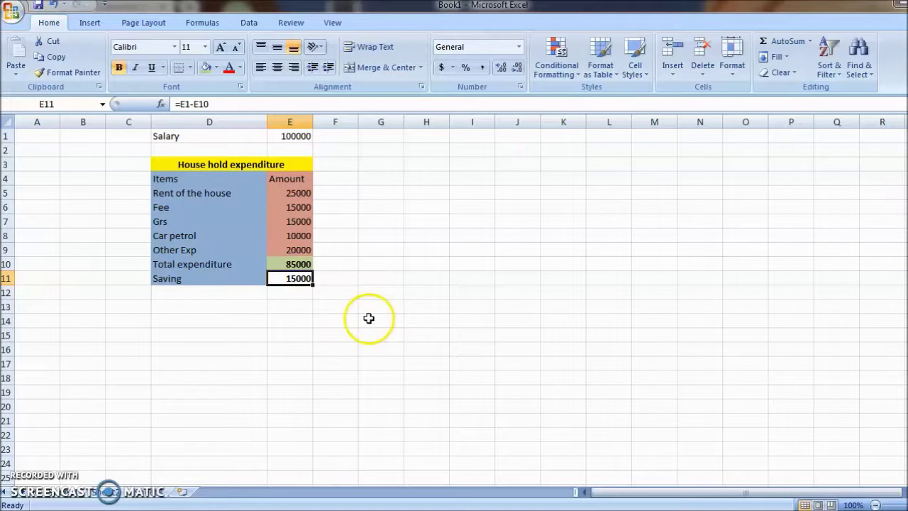
{"action": "left_click", "coordinate": [217, 66]}
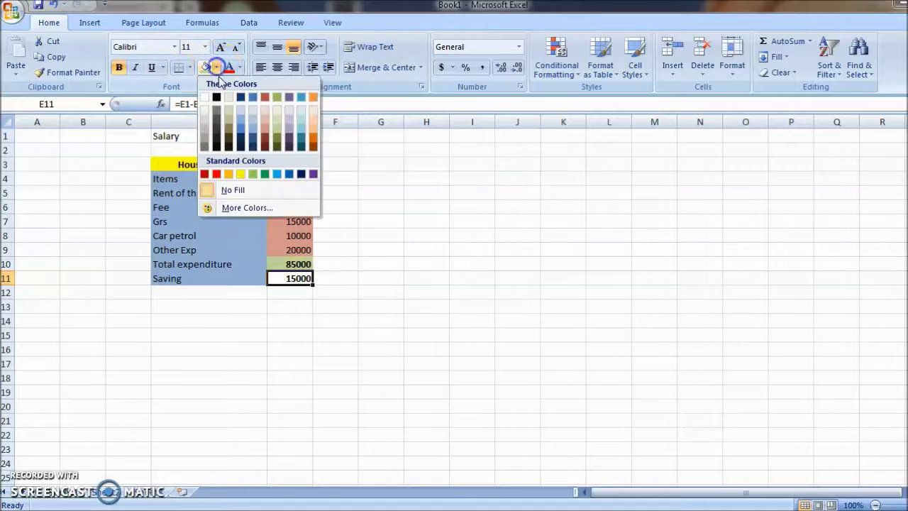
{"action": "left_click", "coordinate": [288, 125]}
{"action": "left_click", "coordinate": [450, 249]}
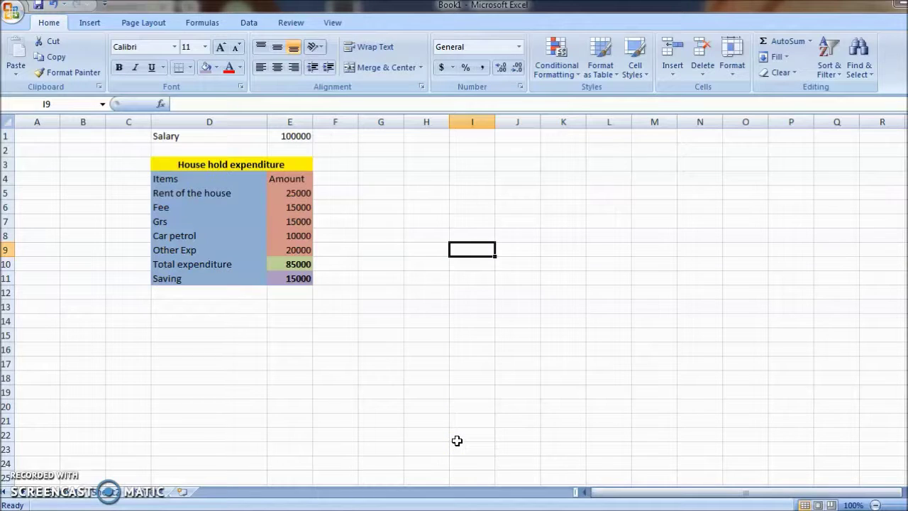
{"action": "left_click", "coordinate": [457, 437]}
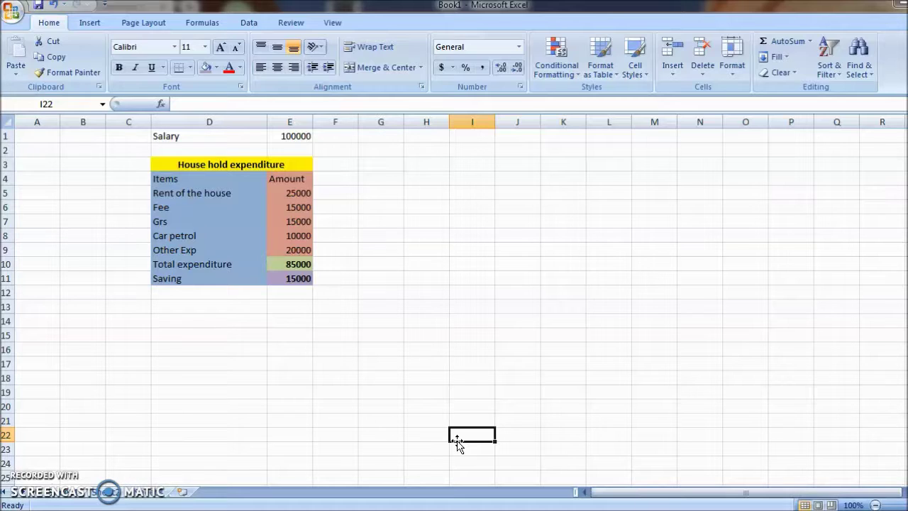
{"action": "left_click", "coordinate": [189, 294]}
- Enter the label 'whole year expenditure' in D18
{"action": "left_click", "coordinate": [230, 378]}
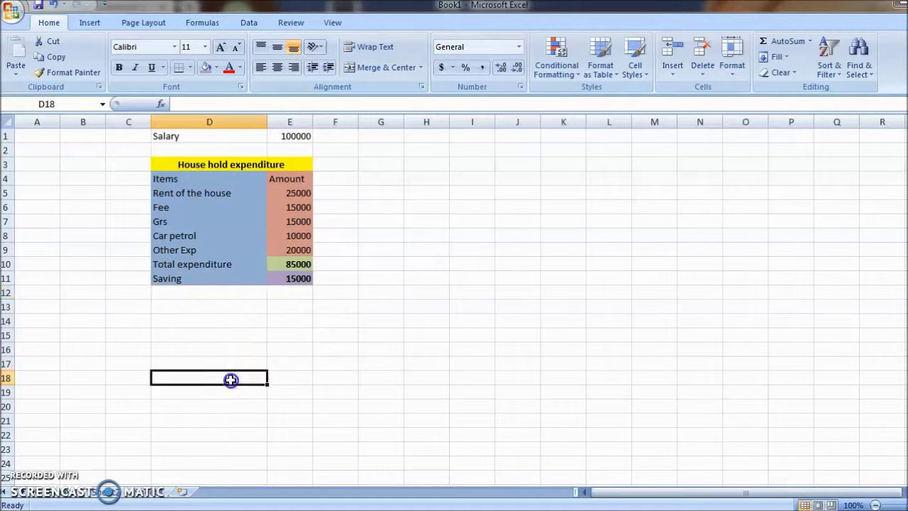
{"action": "type", "text": "whole year expenditure"}
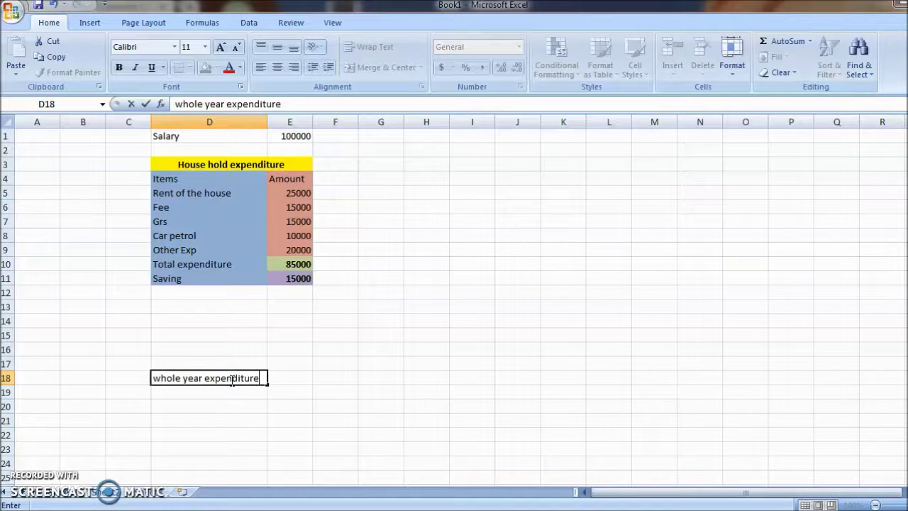
{"action": "key", "text": "Tab"}
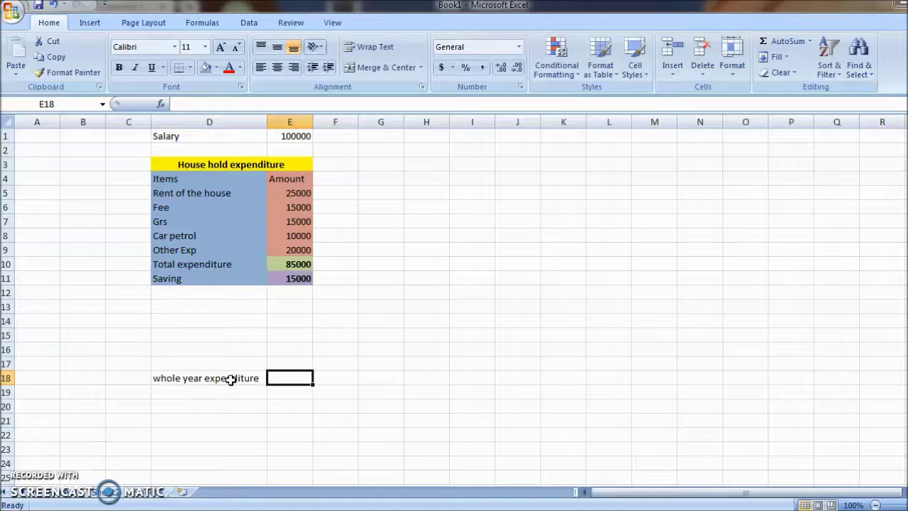
- Enter =E10*12 in E18 to show the yearly expenditure of 1020000
{"action": "left_click", "coordinate": [302, 375]}
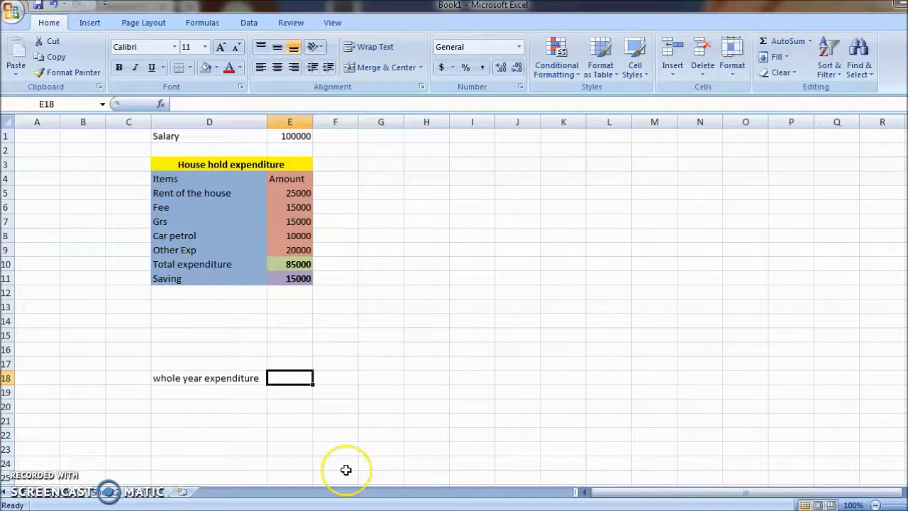
{"action": "type", "text": "="}
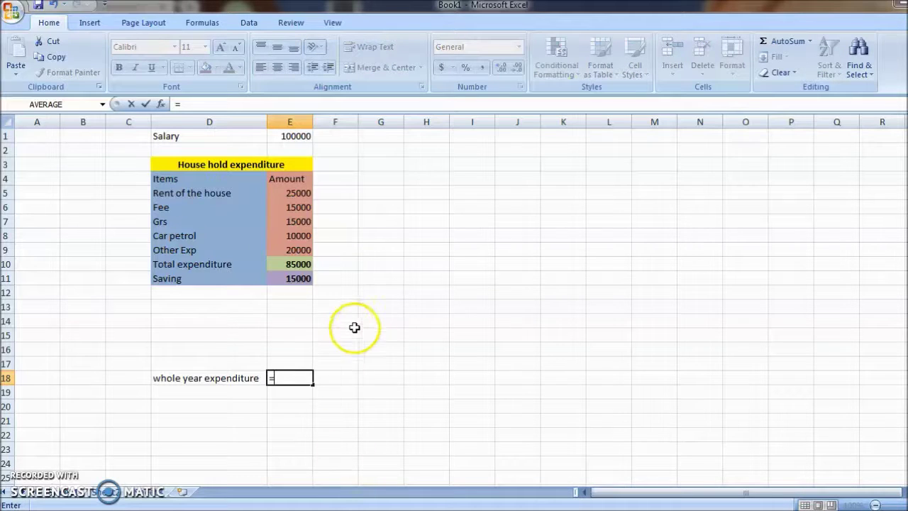
{"action": "left_click", "coordinate": [297, 264]}
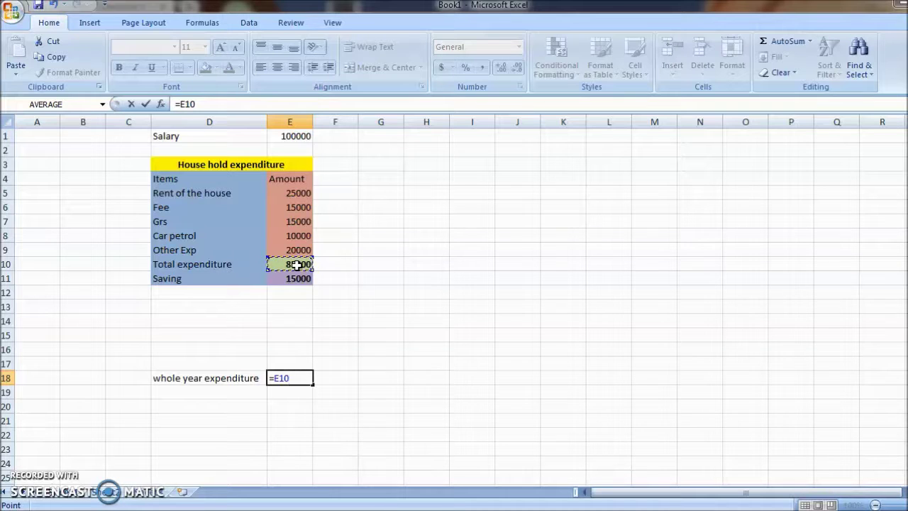
{"action": "type", "text": "*"}
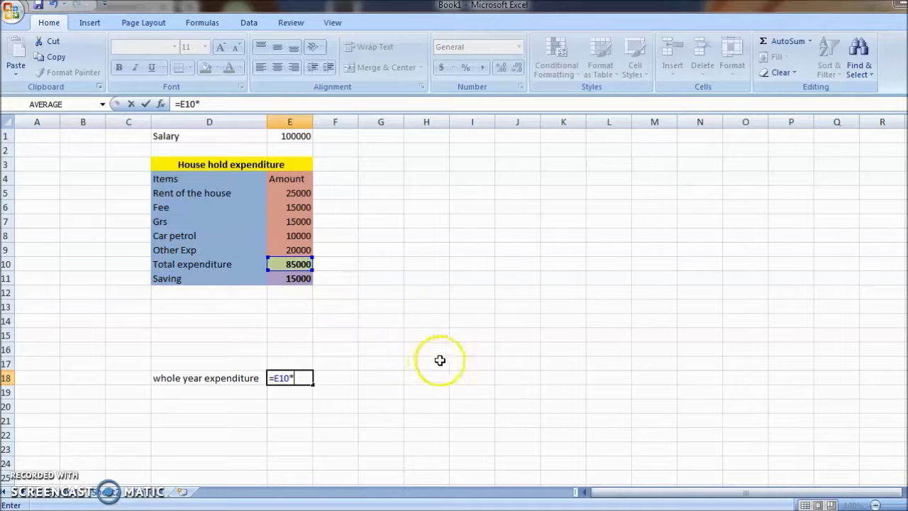
{"action": "type", "text": "12"}
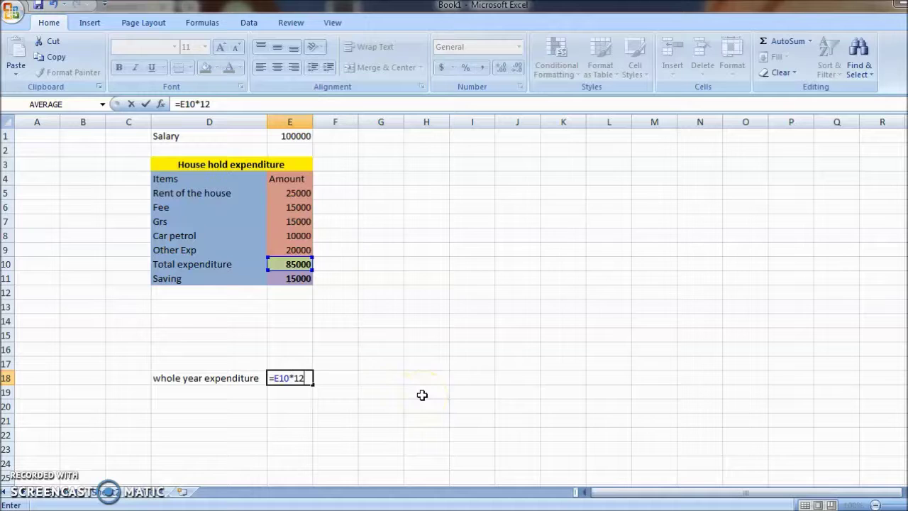
{"action": "key", "text": "Return"}
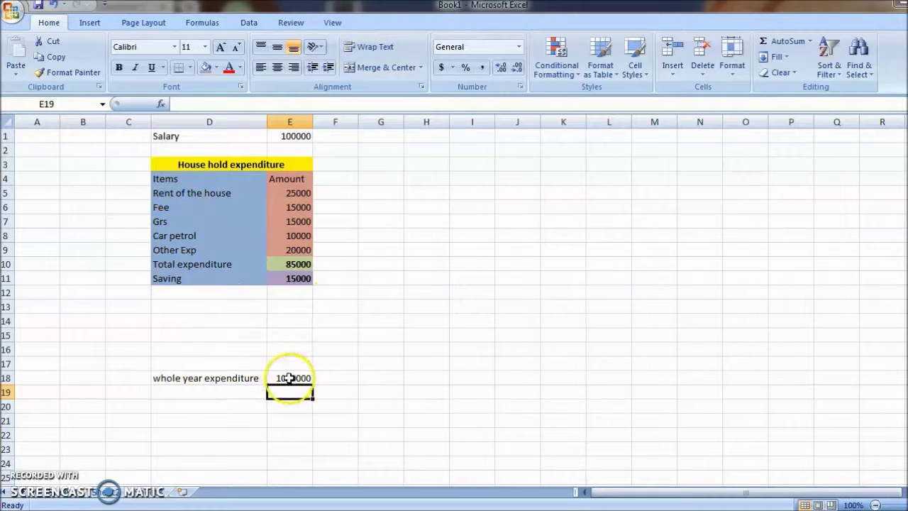
- Enter the label 'One month expenditure' in D19
{"action": "left_click", "coordinate": [294, 377]}
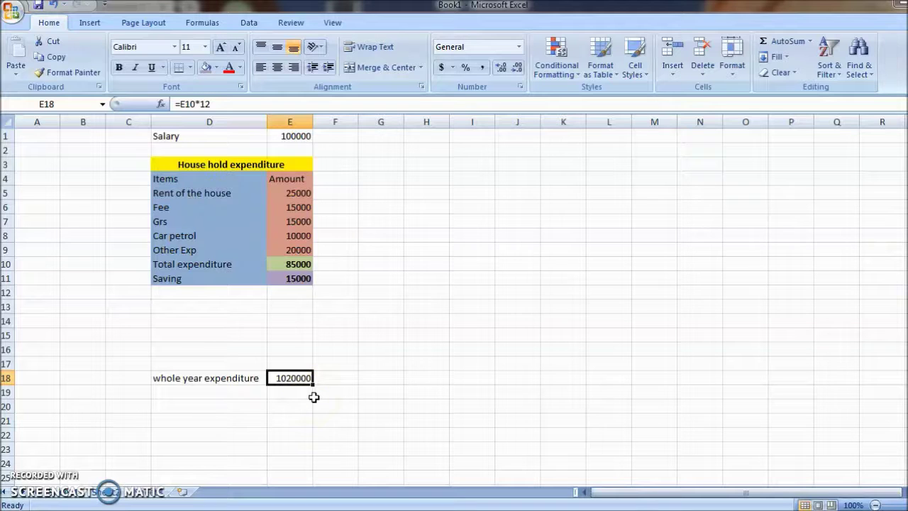
{"action": "left_click", "coordinate": [213, 391]}
{"action": "type", "text": "One yeo"}
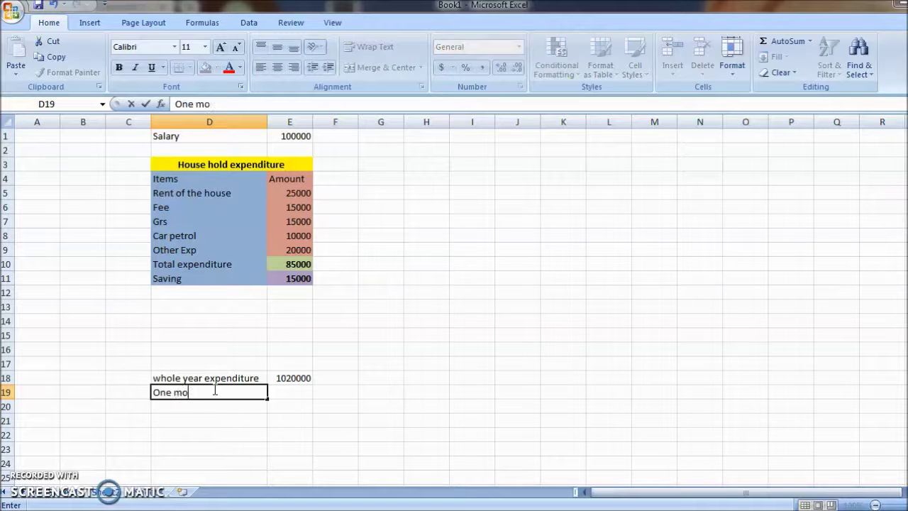
{"action": "type", "text": "nth expenditure"}
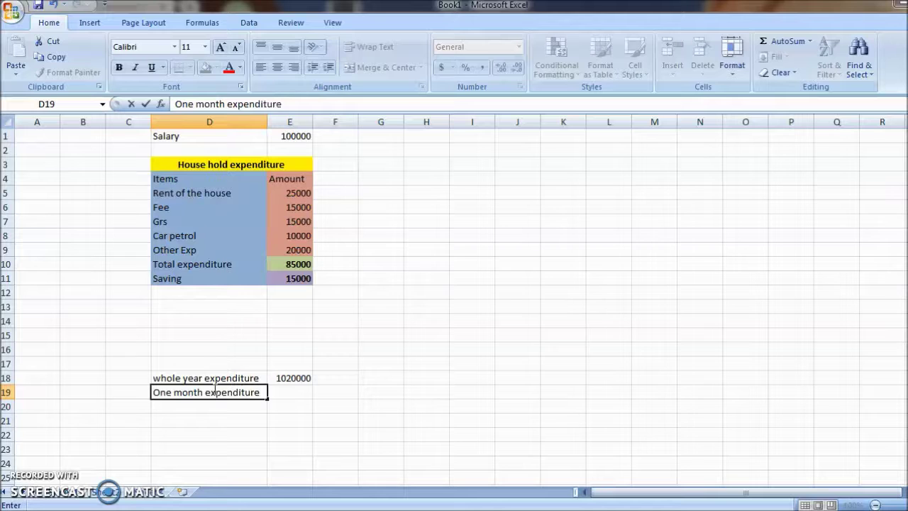
{"action": "key", "text": "Tab"}
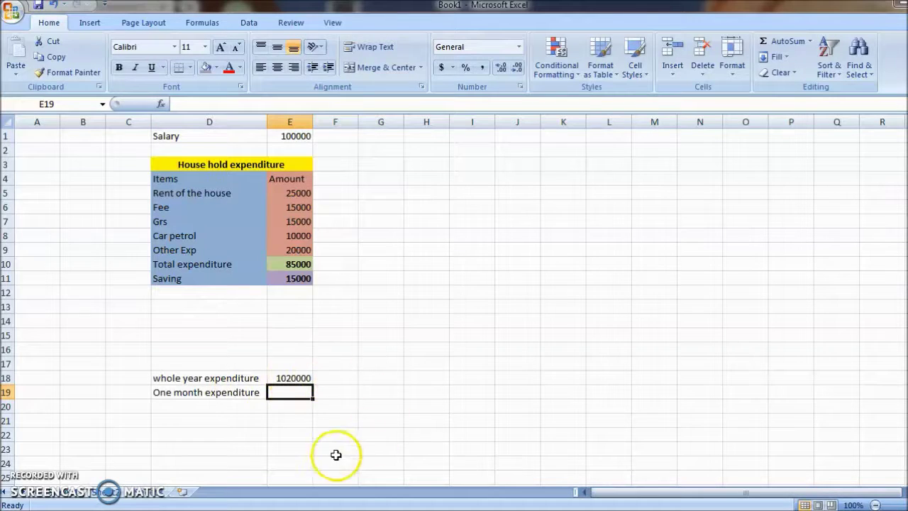
- Enter =E18/12 in E19, giving 85000, and check it against the SUM total
{"action": "left_click", "coordinate": [290, 378]}
{"action": "left_click", "coordinate": [280, 389]}
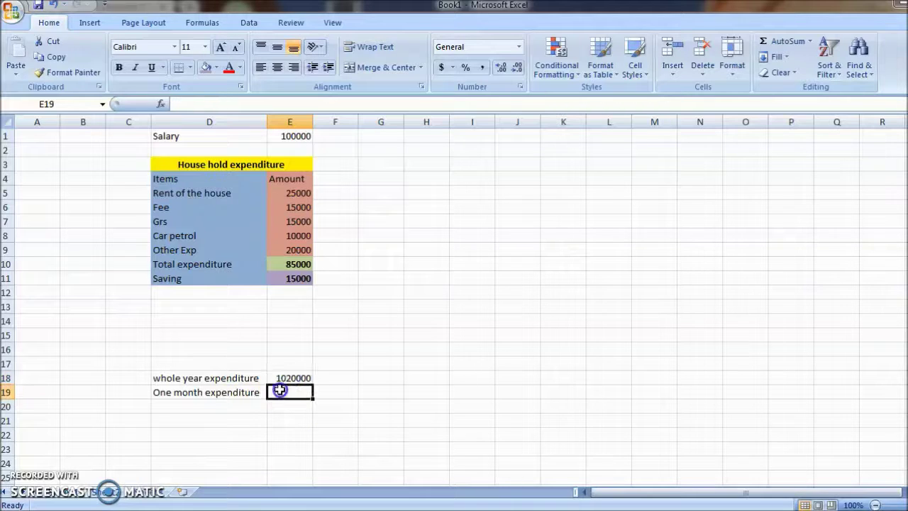
{"action": "type", "text": "="}
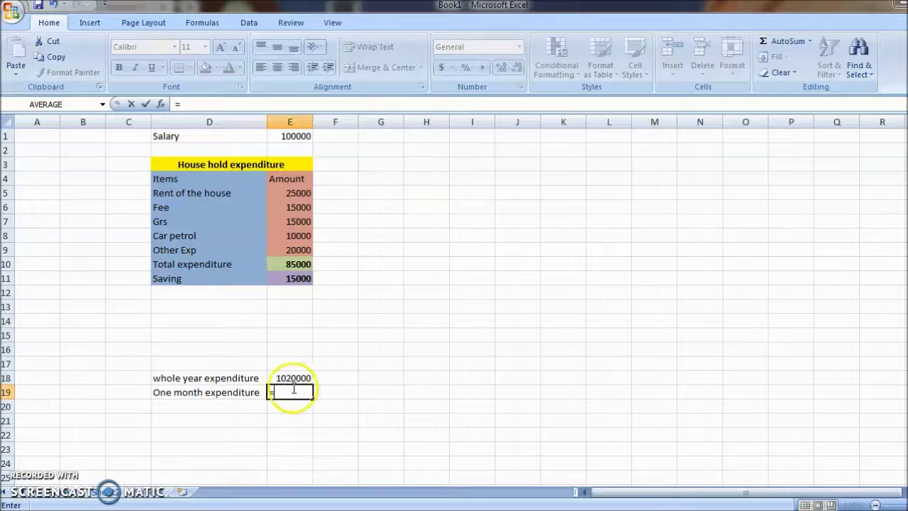
{"action": "left_click", "coordinate": [303, 377]}
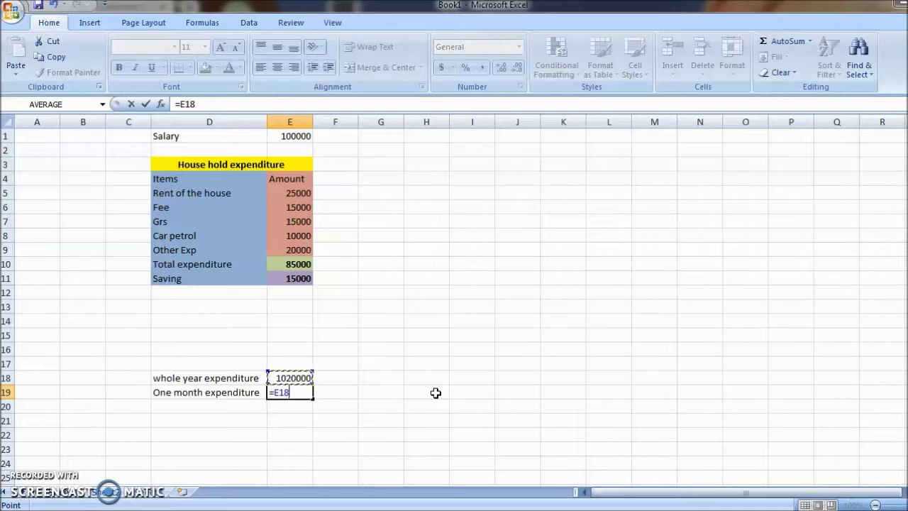
{"action": "type", "text": "/"}
{"action": "type", "text": "12"}
{"action": "key", "text": "Return"}
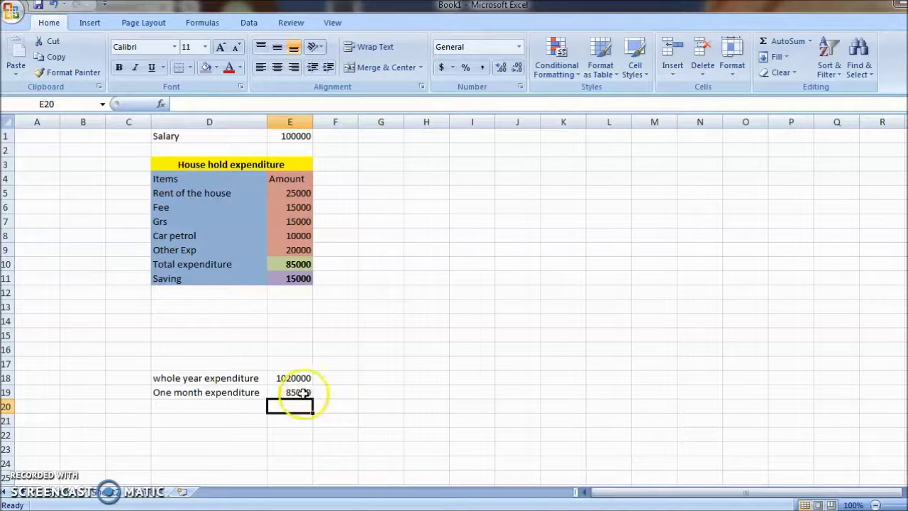
{"action": "left_click", "coordinate": [305, 392]}
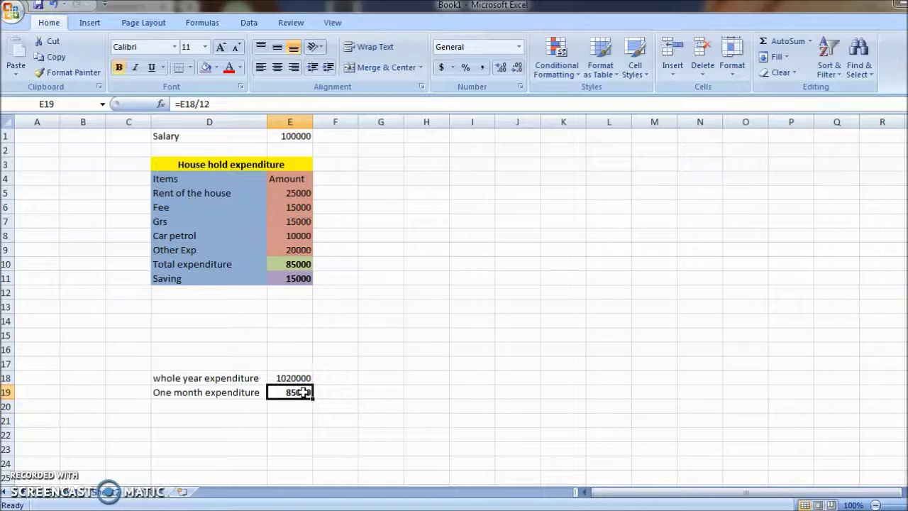
{"action": "left_click", "coordinate": [294, 263]}
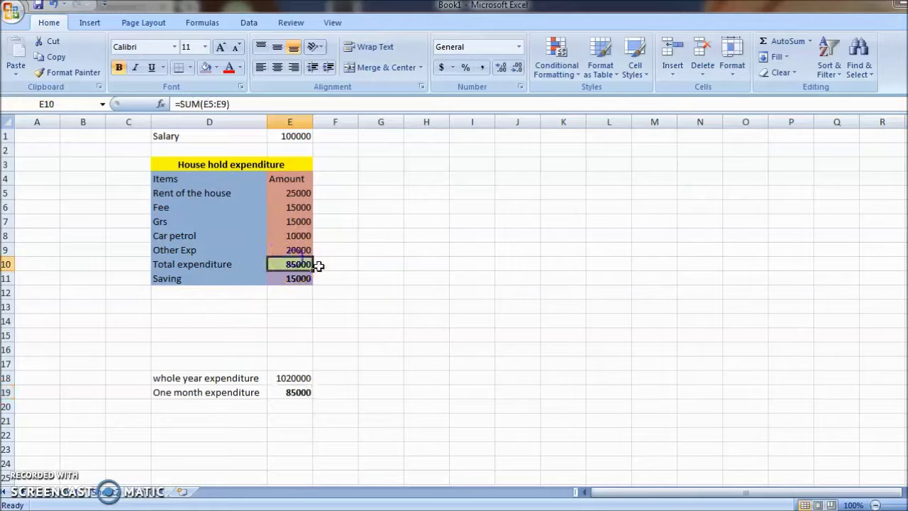
{"action": "left_click", "coordinate": [417, 194]}
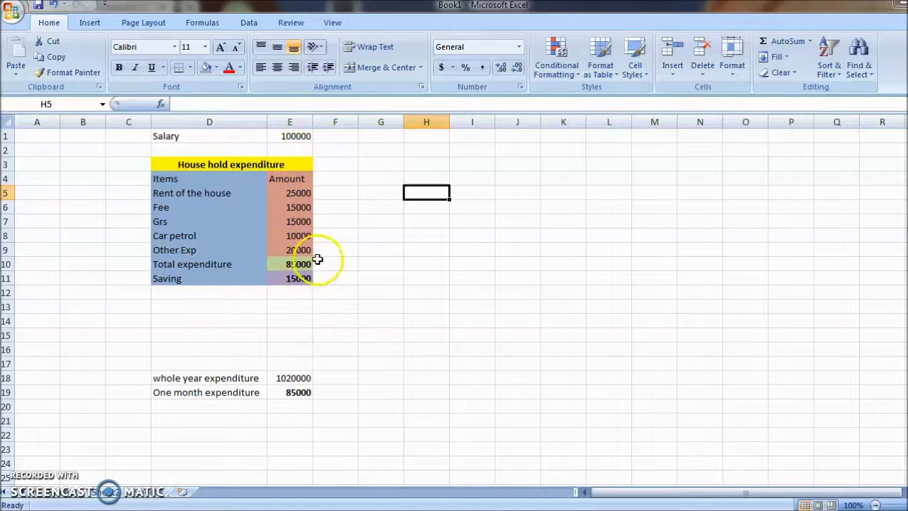
{"action": "left_click", "coordinate": [303, 263]}
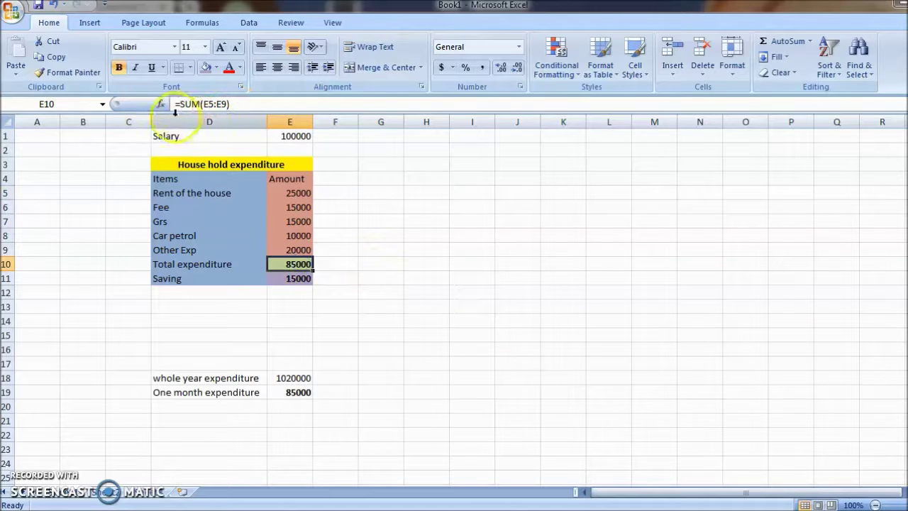
{"action": "left_click", "coordinate": [297, 278]}
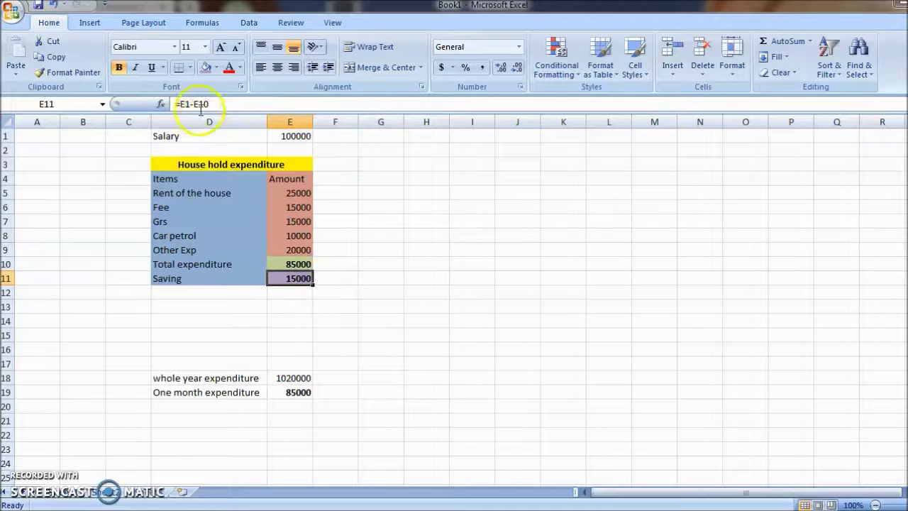
{"action": "left_click", "coordinate": [304, 379]}
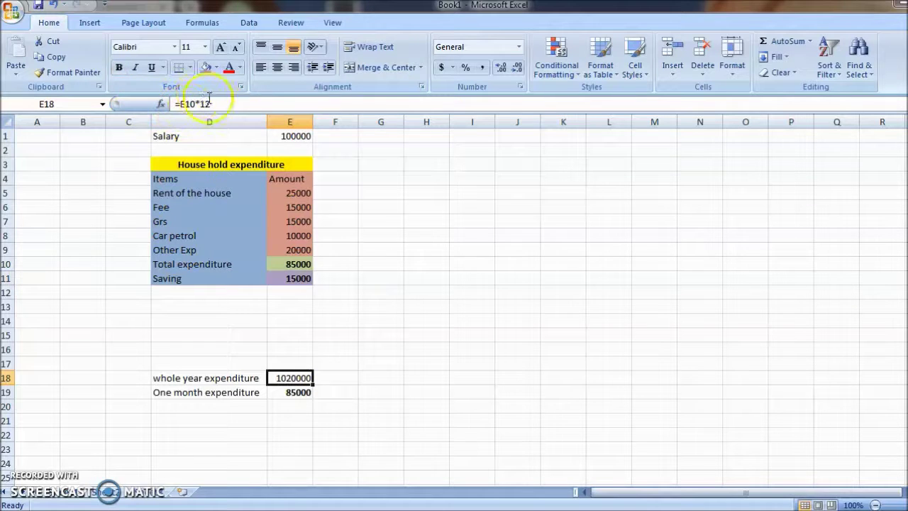
{"action": "left_click", "coordinate": [298, 392]}
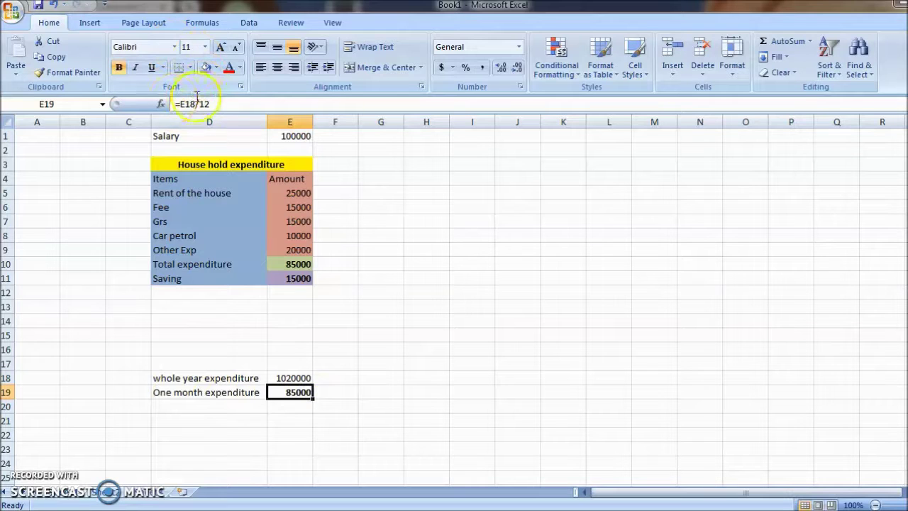